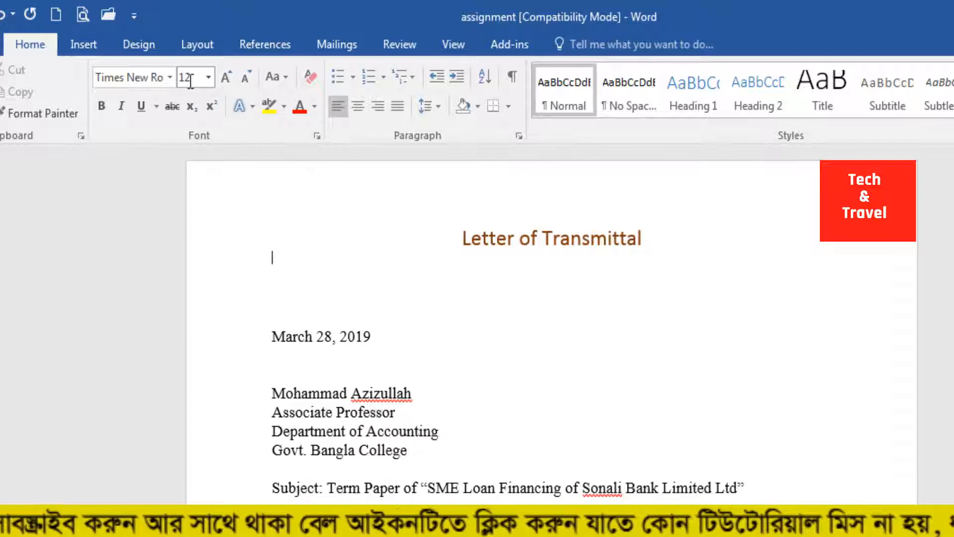
Step: Try a font size of 100 on the recipient's four-line address block, and undo it
left_click(343, 354)
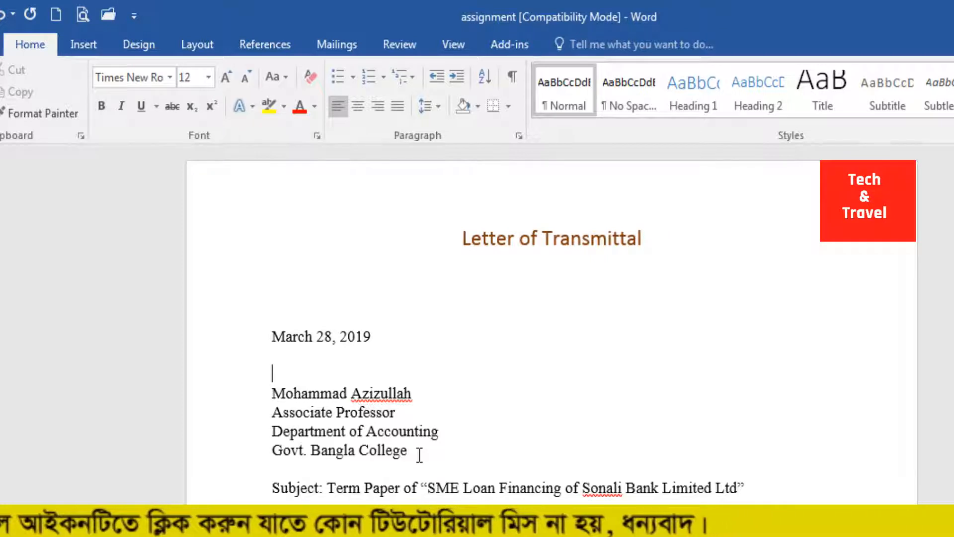
left_click_drag(419, 455, 273, 396)
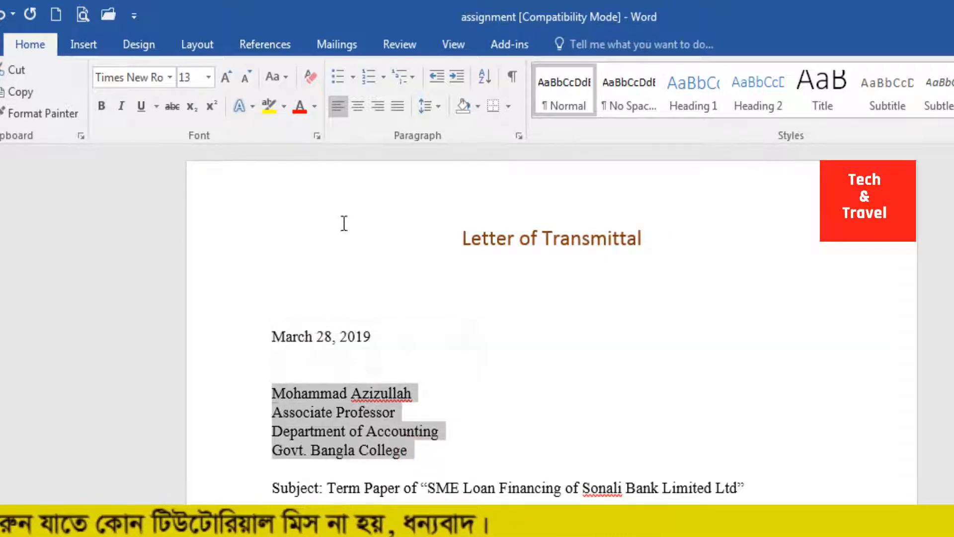
left_click(209, 78)
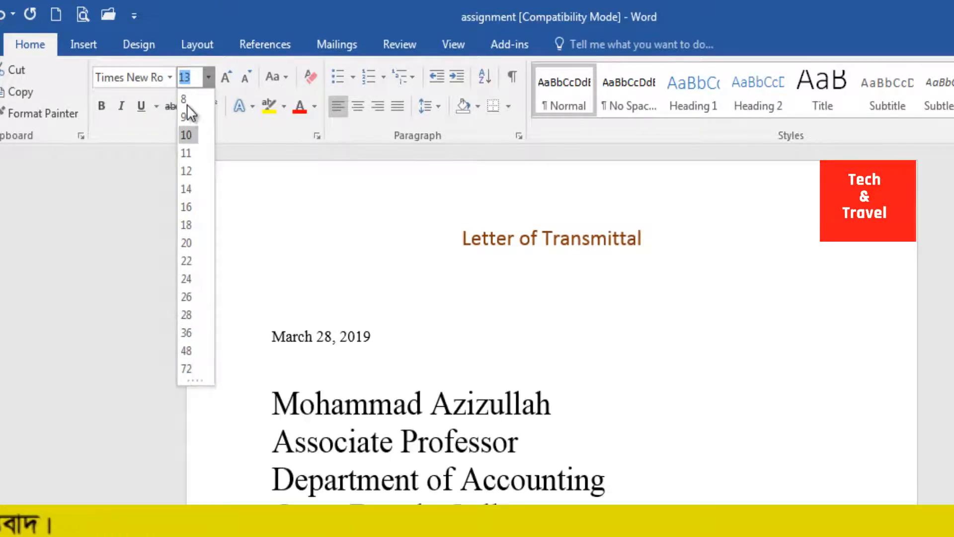
type("18")
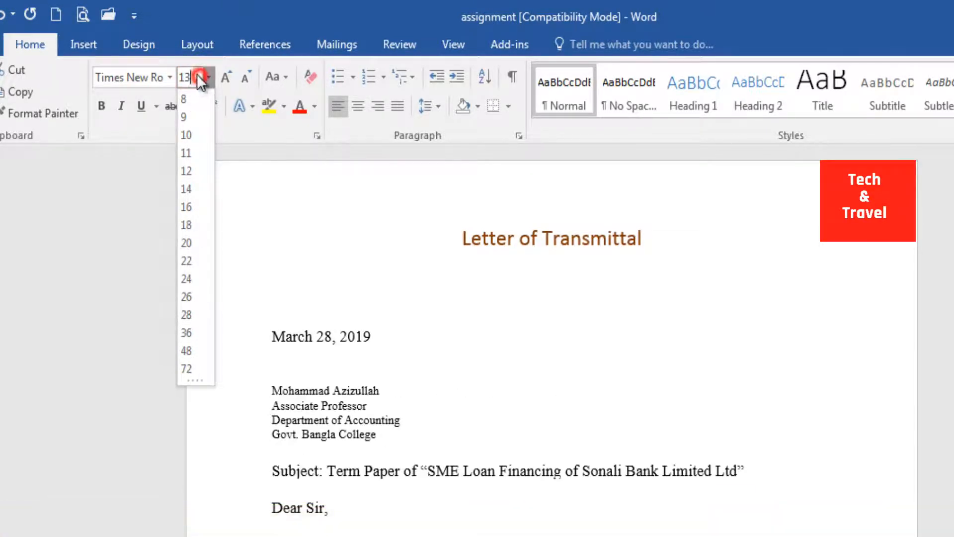
left_click(184, 76)
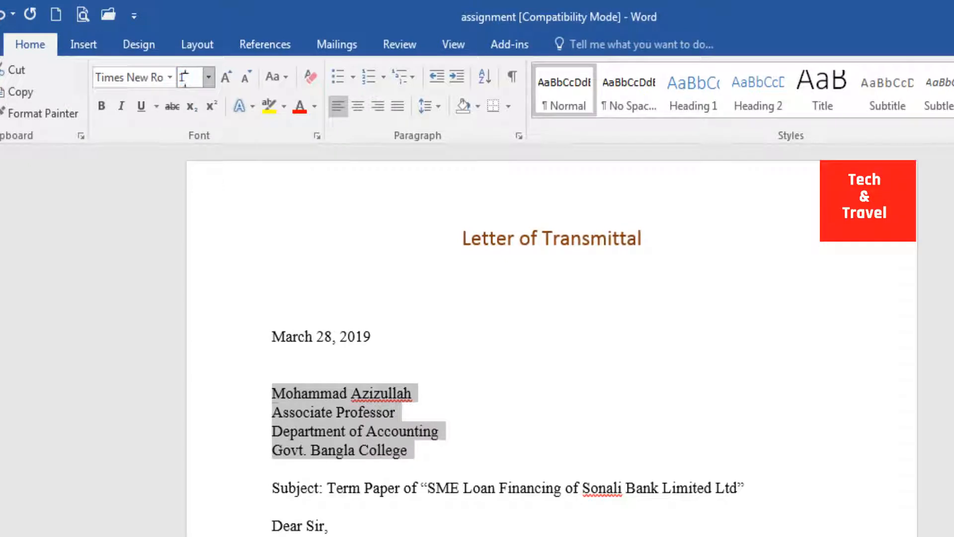
key("Return")
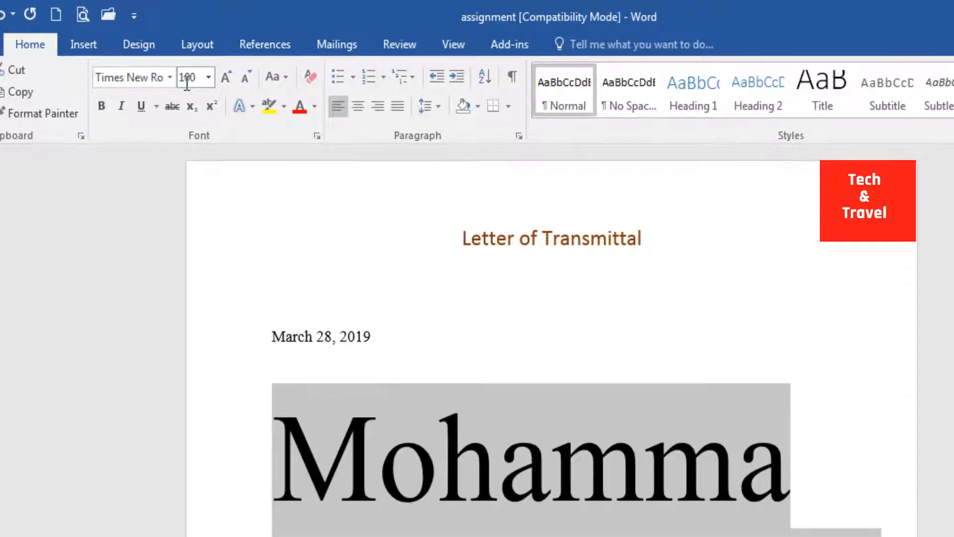
key("ctrl+z")
Step: Enlarge the recipient address block's text by several size increments, and shrink it to 12 pt
left_click(404, 441)
left_click_drag(411, 457, 258, 396)
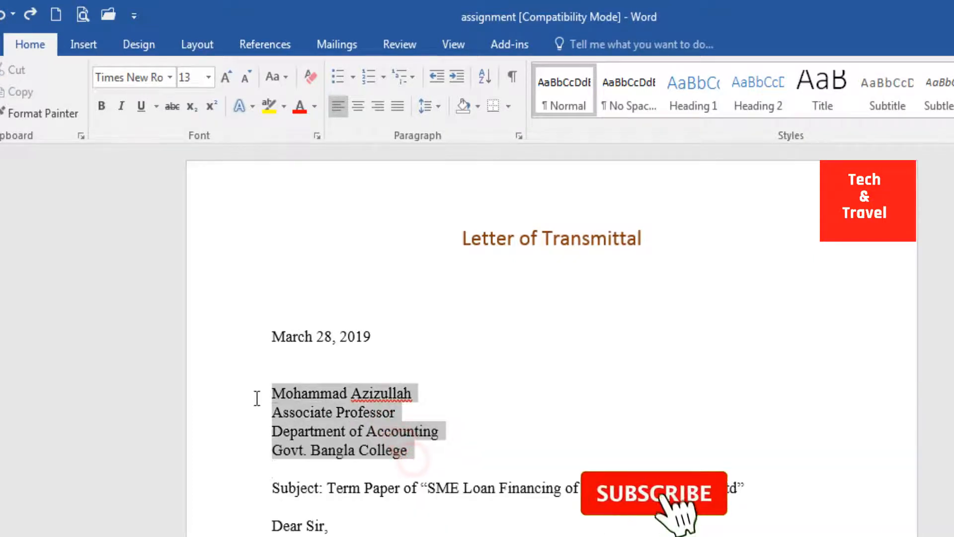
left_click(228, 77)
left_click(227, 77)
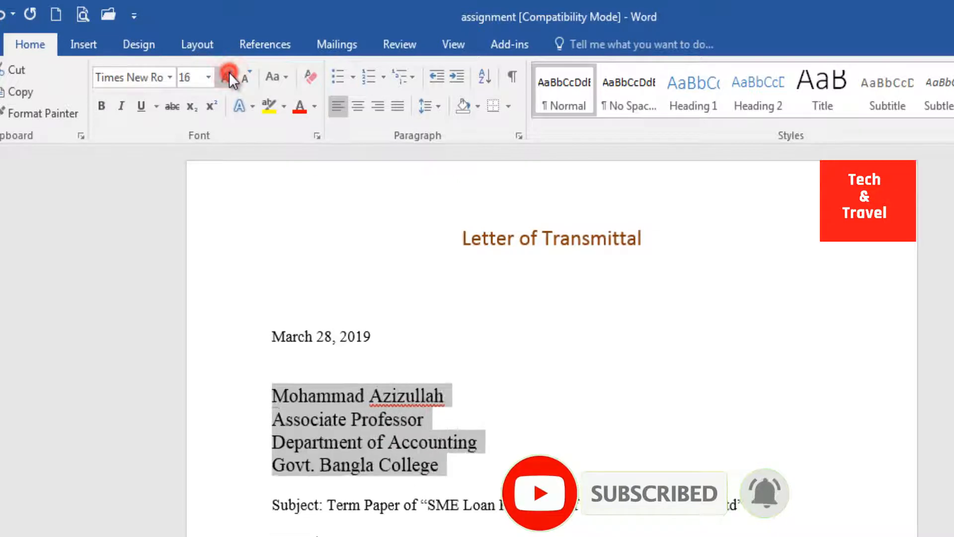
left_click(227, 77)
left_click(228, 77)
left_click(246, 80)
left_click(246, 79)
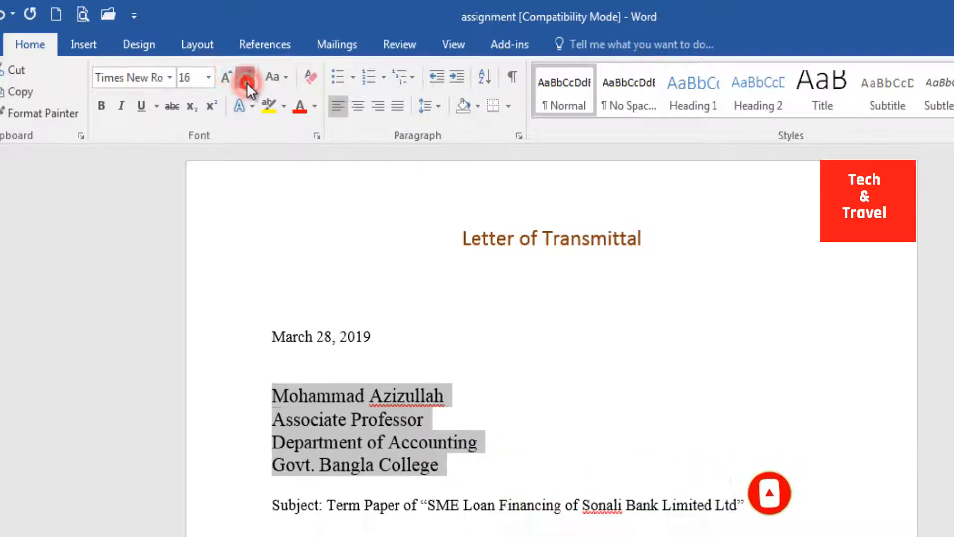
left_click(246, 80)
left_click(246, 79)
left_click(411, 430)
left_click(441, 465)
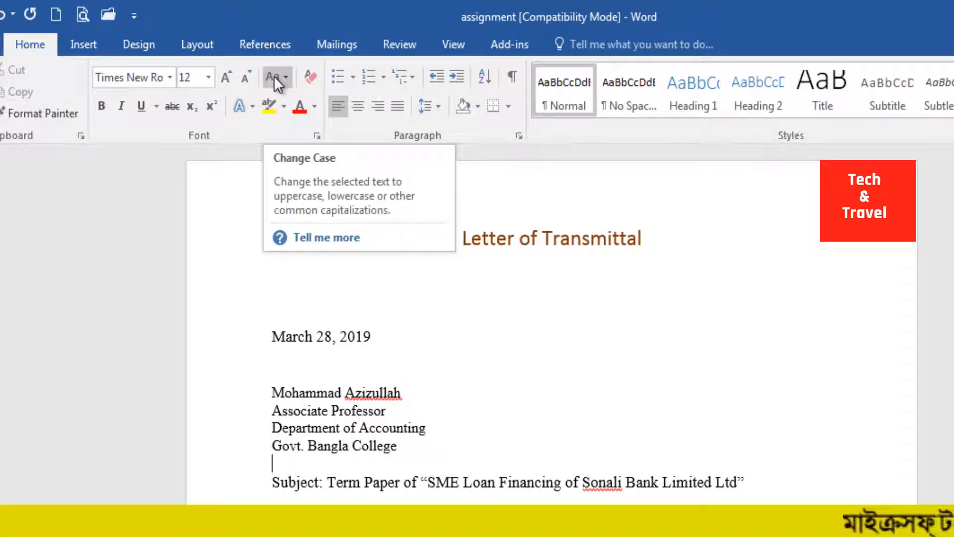
Step: Apply Sentence case to the "Letter of Transmittal" heading
left_click(372, 346)
left_click_drag(649, 237, 476, 233)
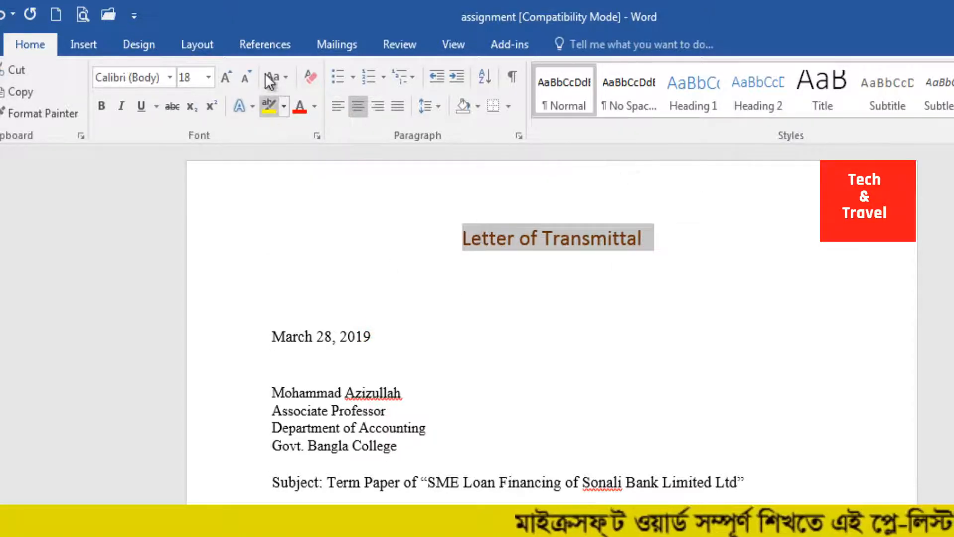
left_click(289, 77)
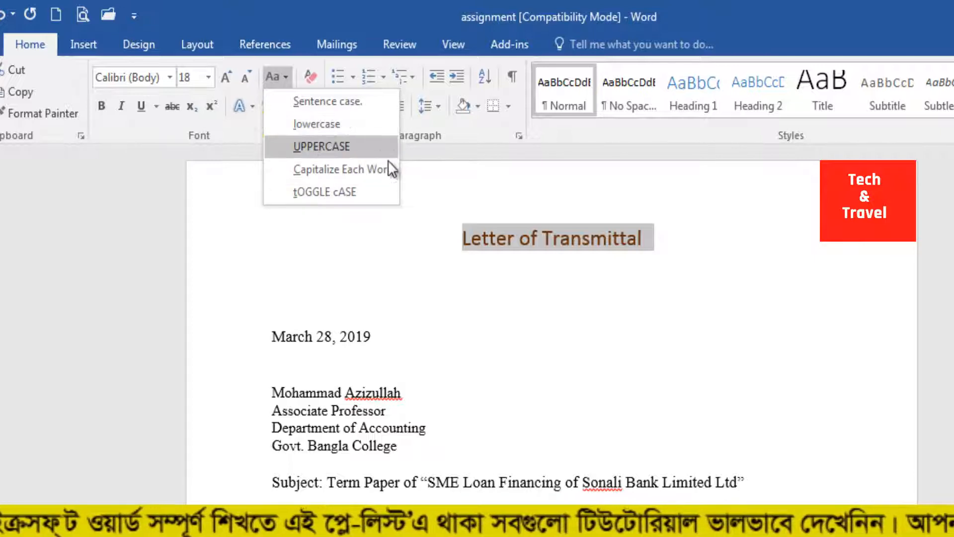
left_click(317, 104)
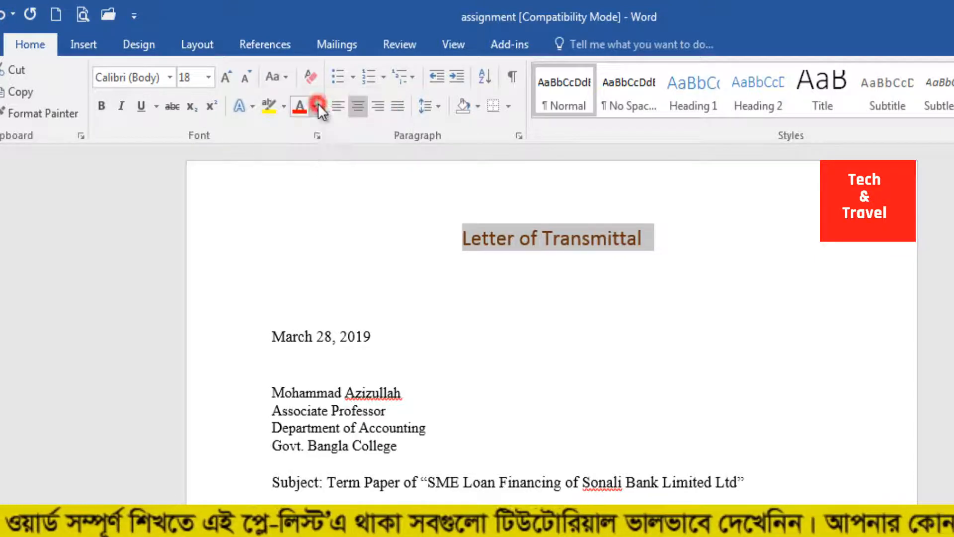
left_click(553, 235)
Step: Convert the "Letter of Transmittal" heading to lowercase
left_click_drag(661, 235, 452, 249)
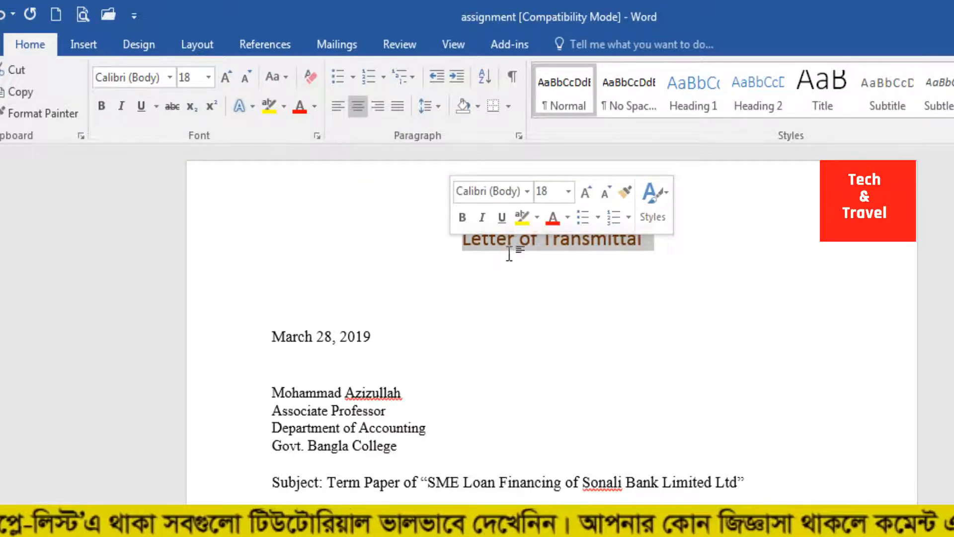
left_click(486, 256)
left_click_drag(453, 241, 654, 241)
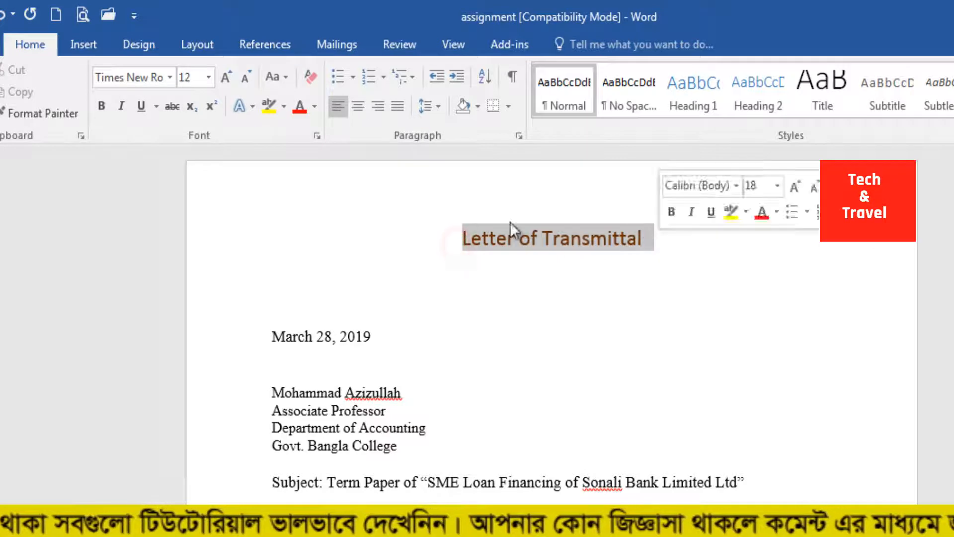
left_click(281, 77)
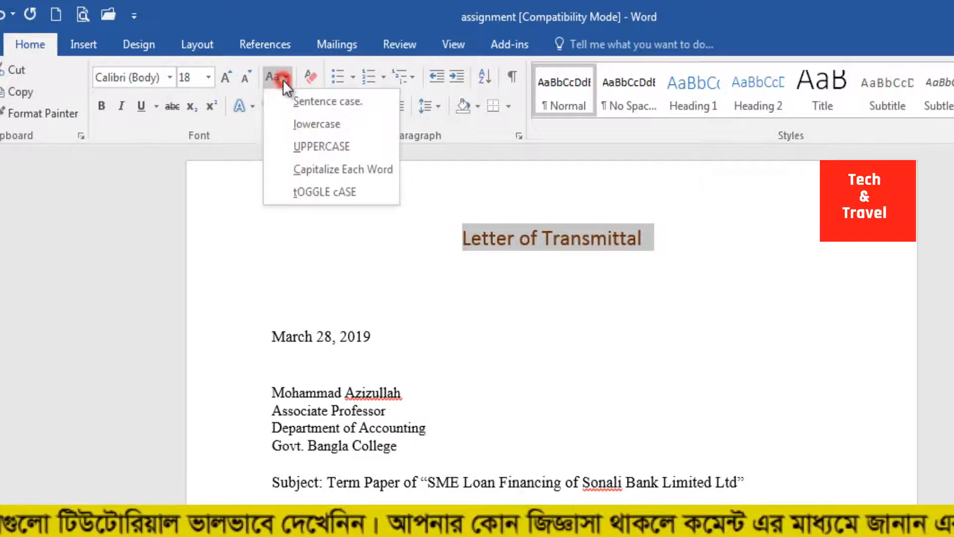
left_click(317, 118)
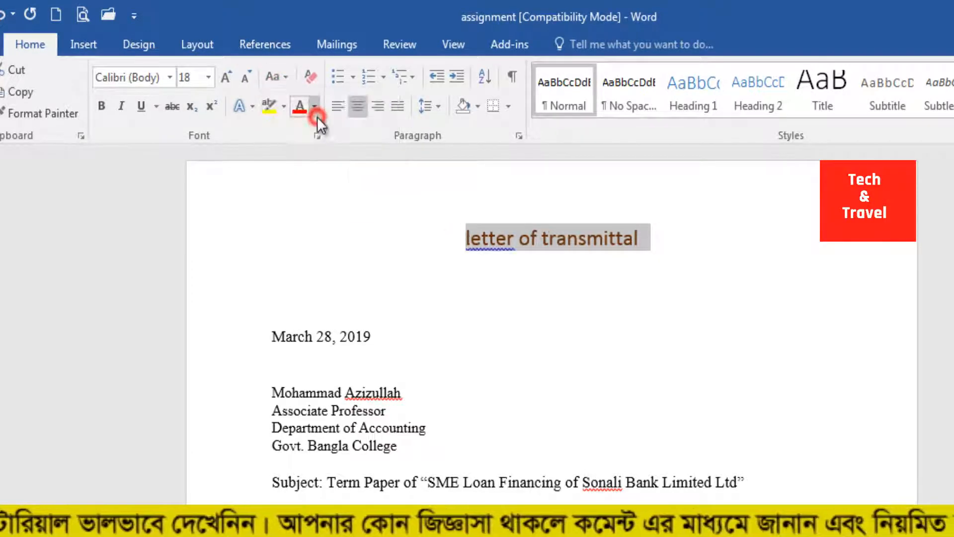
left_click(557, 237)
Step: Convert the whole heading to UPPERCASE
left_click(460, 241)
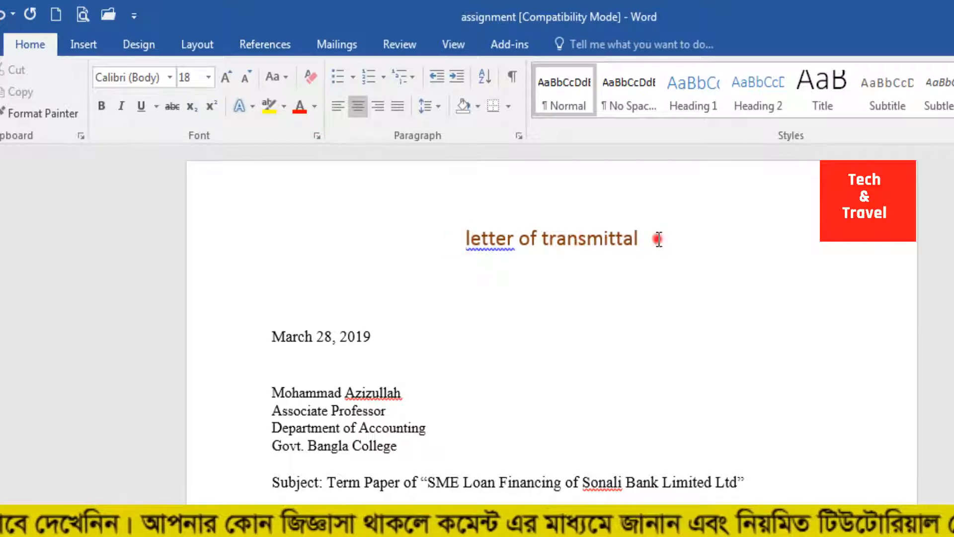
left_click(659, 239, "shift")
left_click(290, 81)
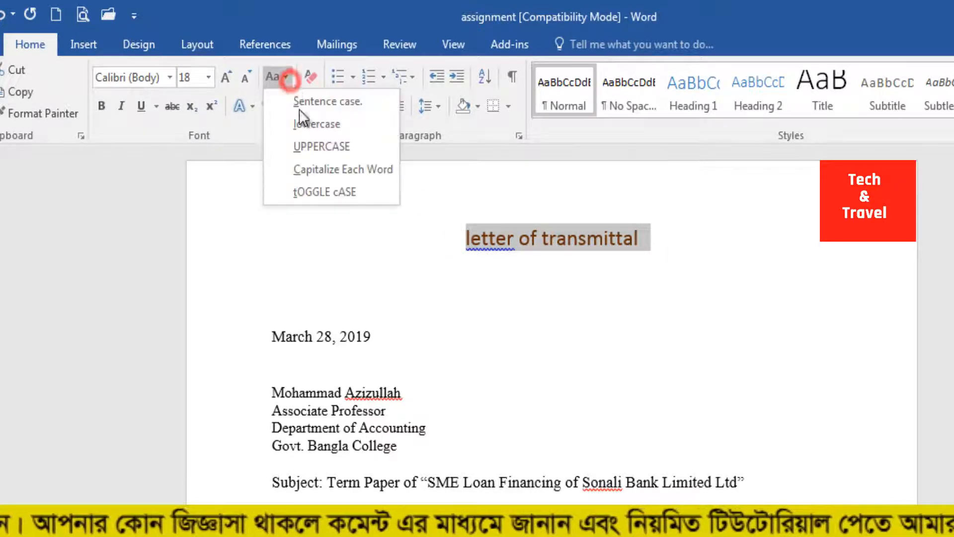
left_click(312, 145)
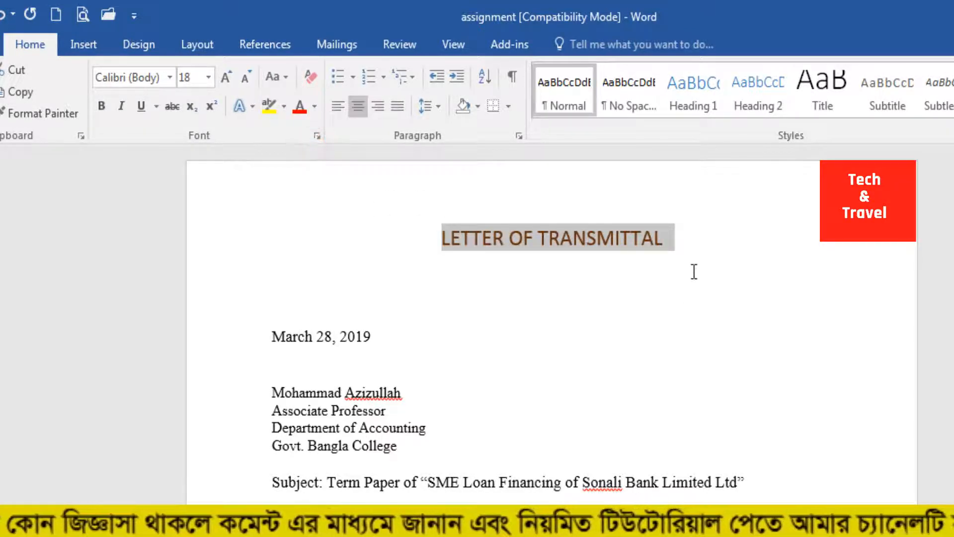
Step: Apply Capitalize Each Word to the heading, and toggle its case so that it reads "Letter Of Transmittal"
left_click(286, 77)
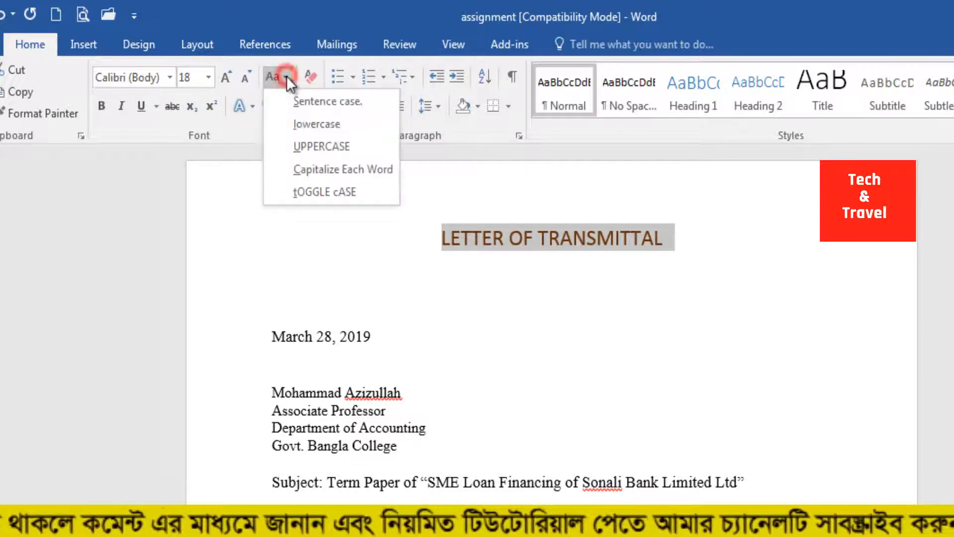
left_click(308, 169)
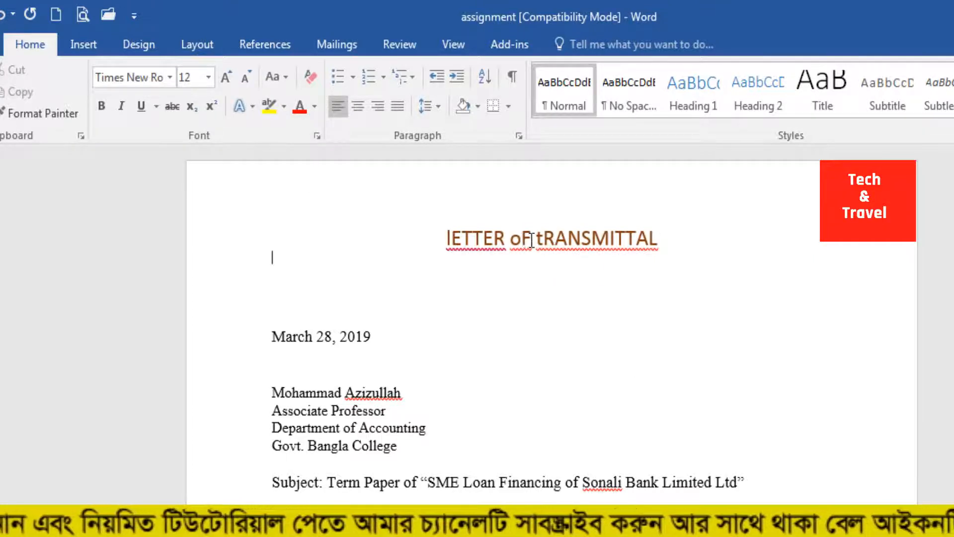
triple_click(670, 240)
left_click(282, 78)
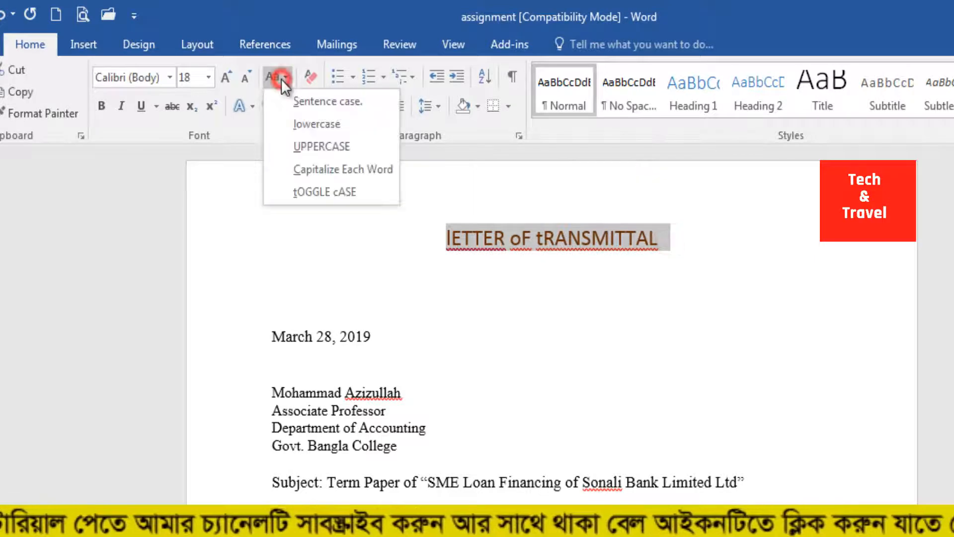
left_click(313, 191)
left_click(554, 238)
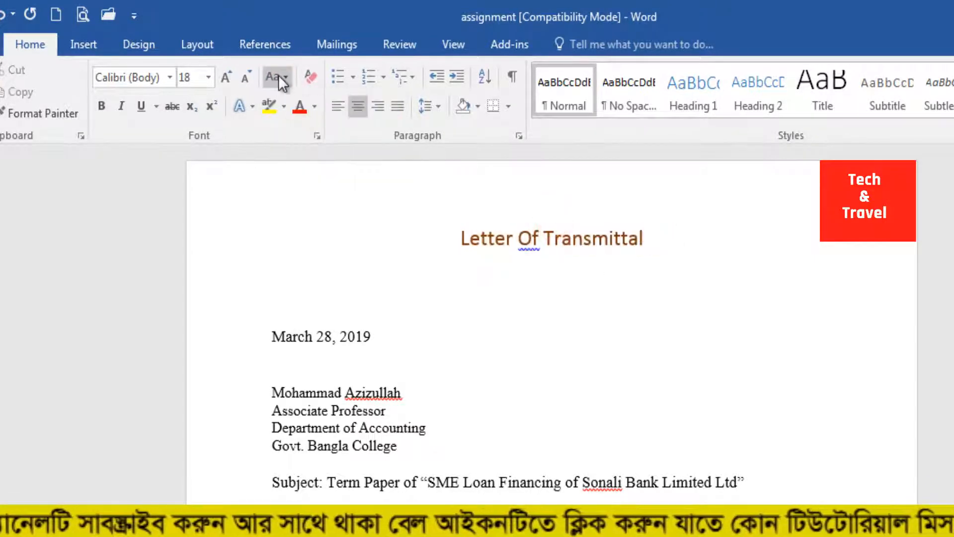
left_click(370, 282)
left_click(694, 337)
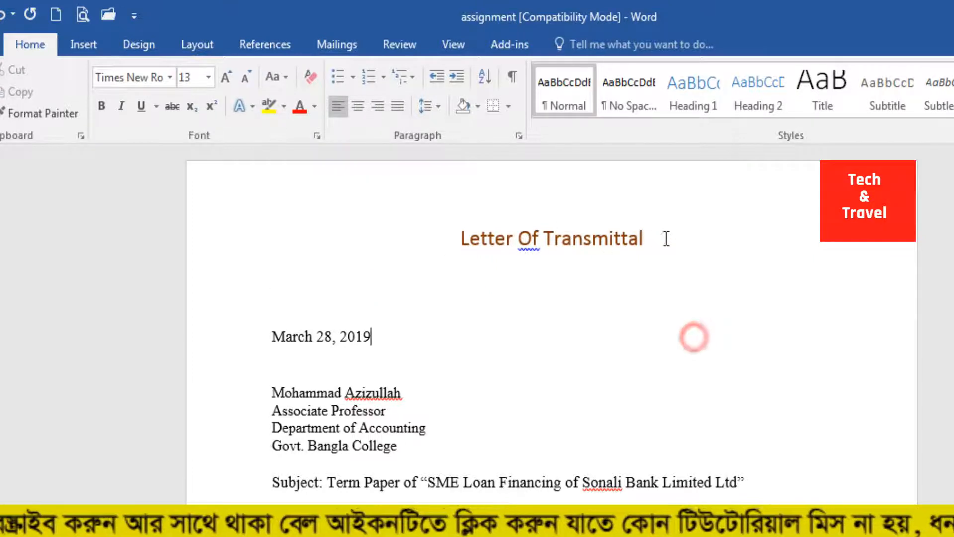
Step: Format the "Letter Of Transmittal" heading as bold, italic and underlined
triple_click(666, 239)
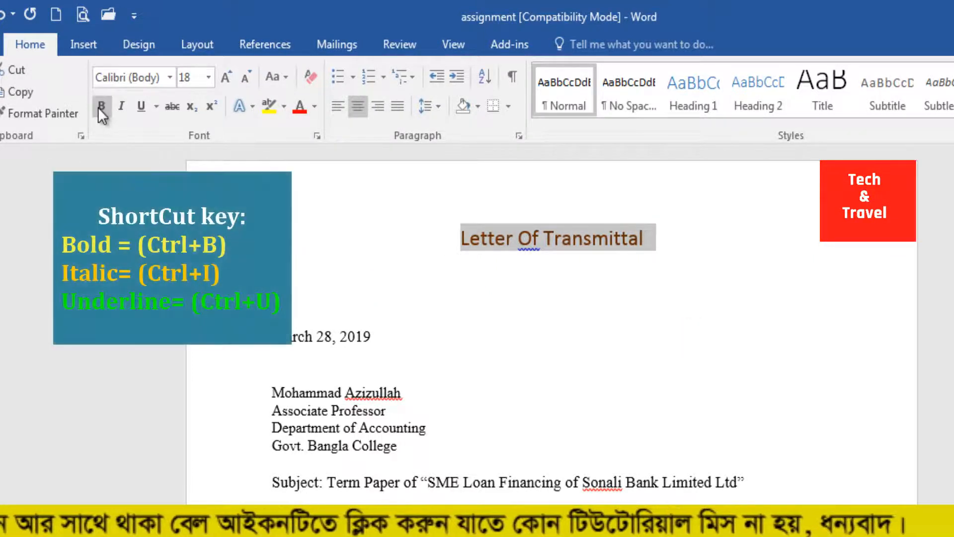
left_click(99, 106)
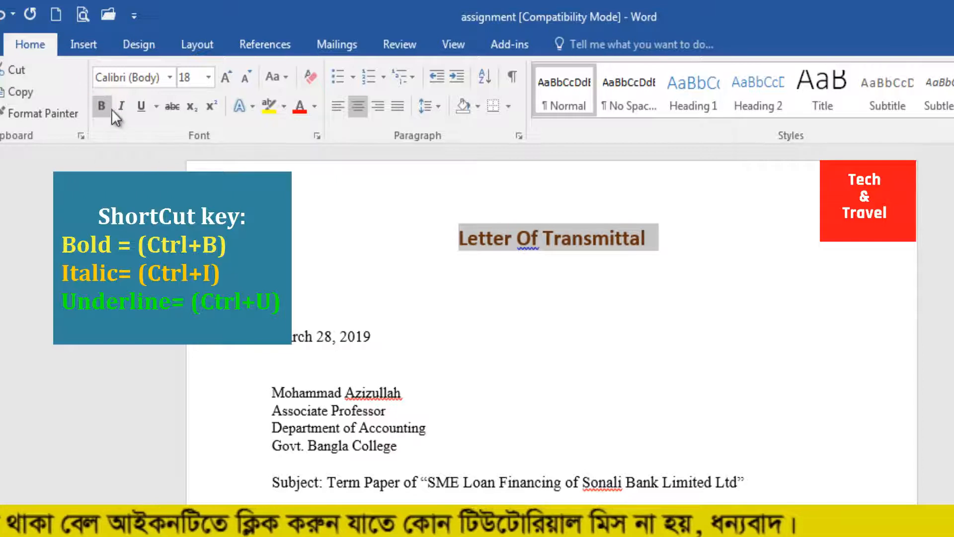
left_click(100, 107)
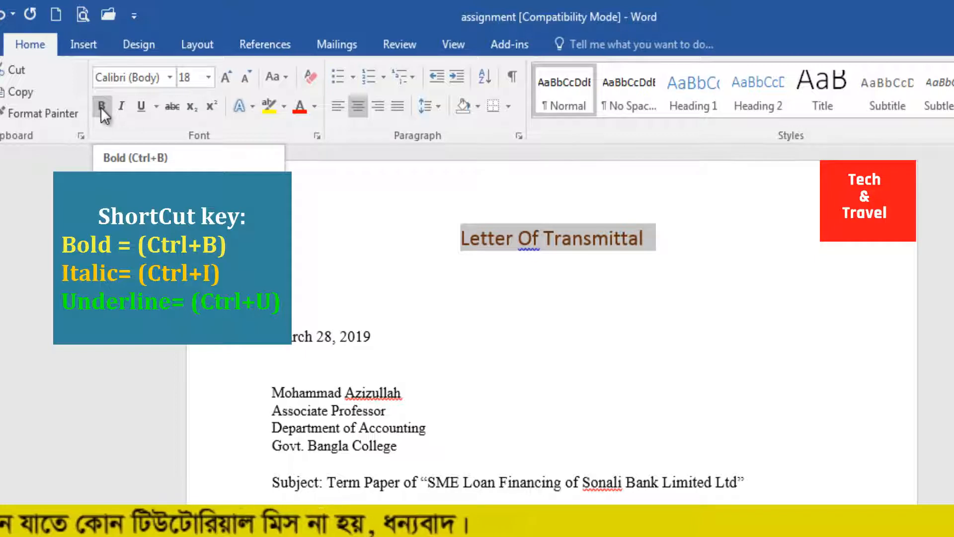
key("ctrl+b")
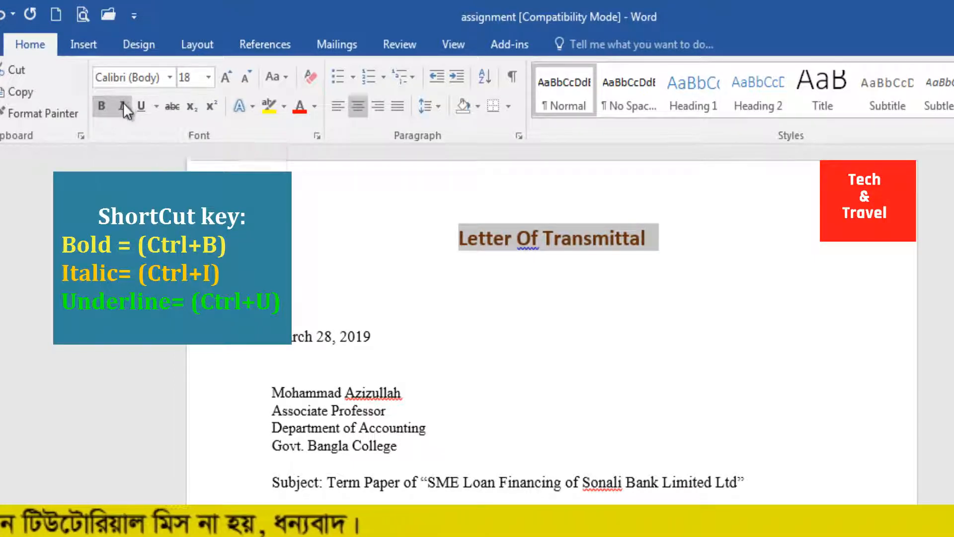
left_click(123, 105)
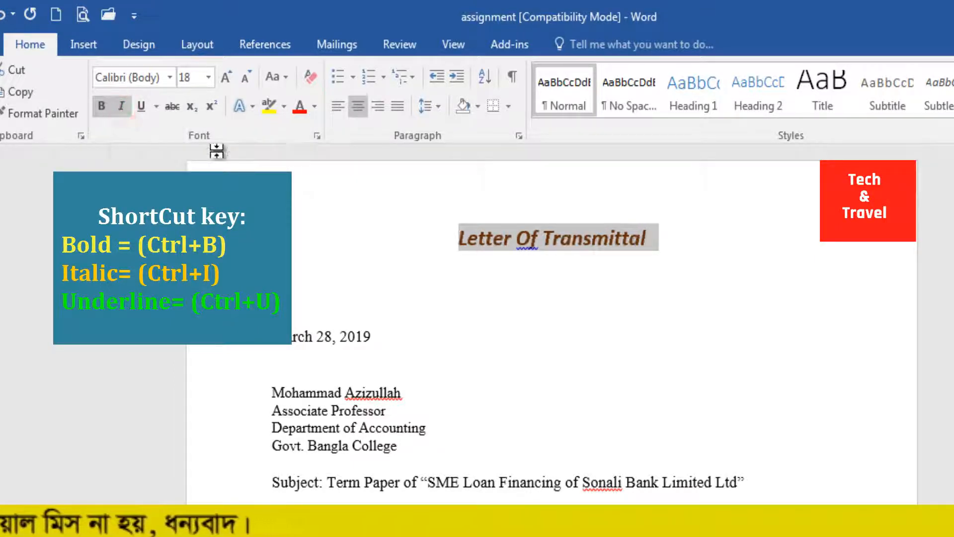
left_click(149, 106)
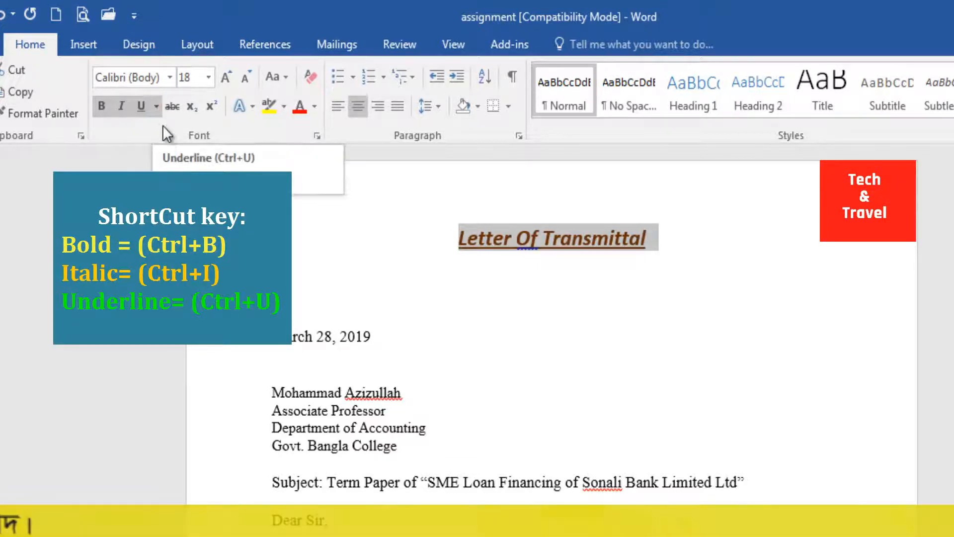
Step: Preview the Wide Latin and Wingdings fonts for the heading in the Font dialog, and close it without applying anything
left_click(158, 112)
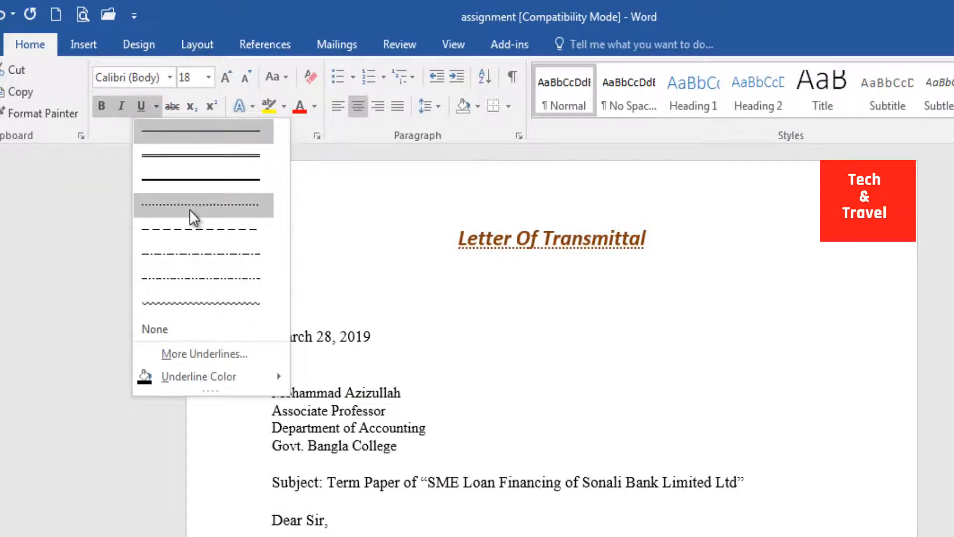
left_click(188, 353)
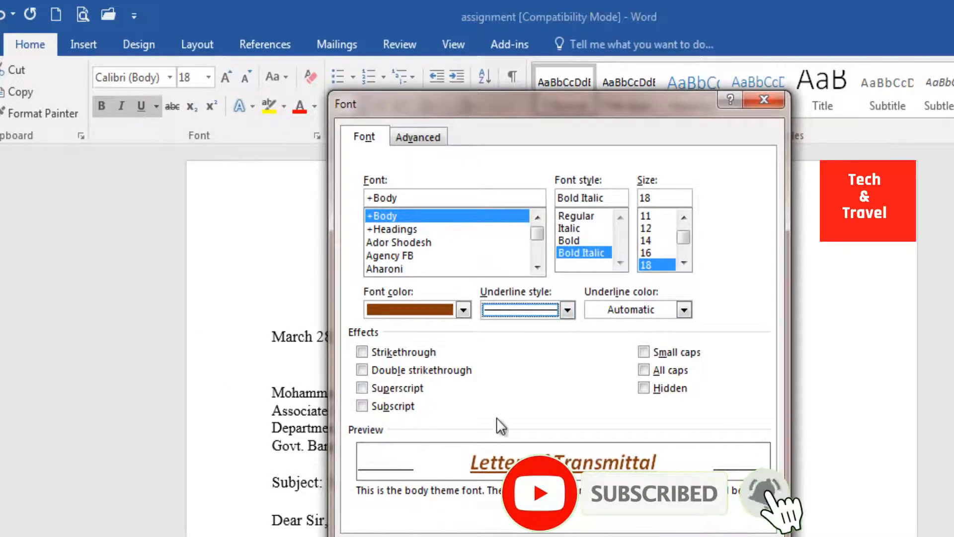
left_click_drag(537, 232, 539, 253)
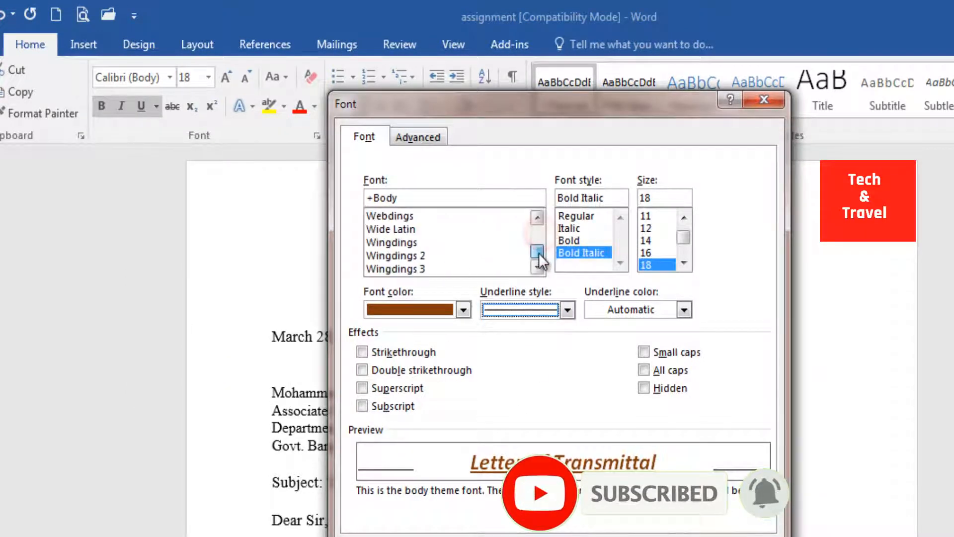
left_click(453, 242)
left_click(434, 256)
left_click(399, 228)
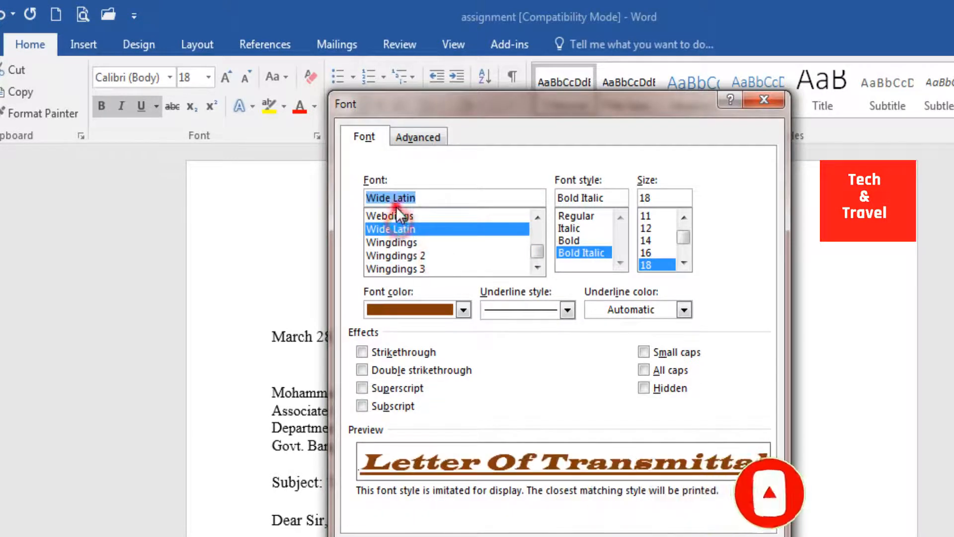
left_click(389, 239)
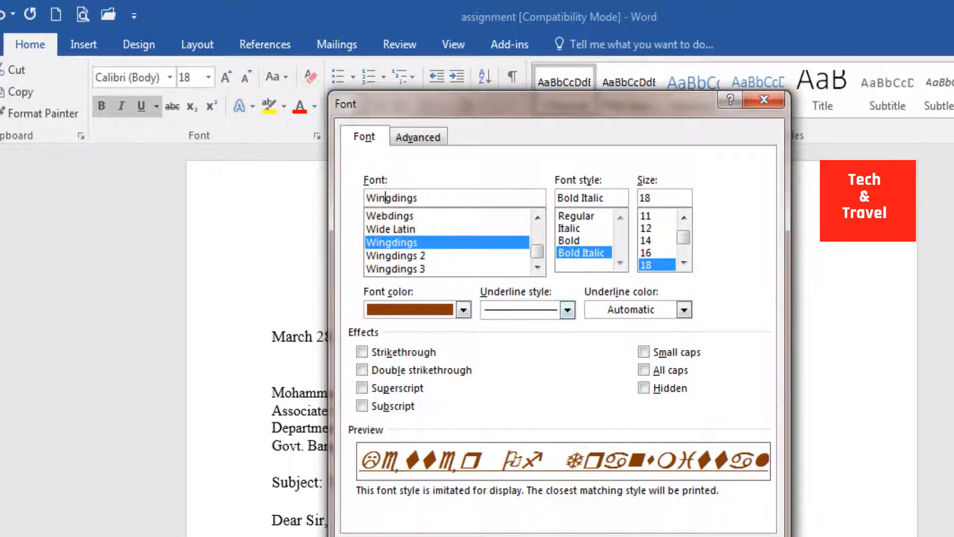
key("Escape")
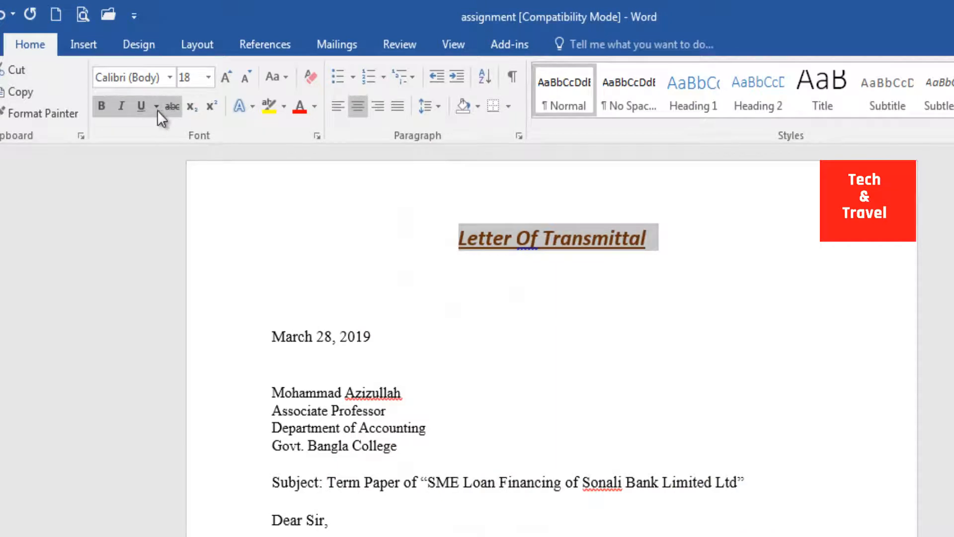
Step: Remove the underline from the "Letter Of Transmittal" heading by setting its underline style to None
left_click(157, 109)
left_click(177, 327)
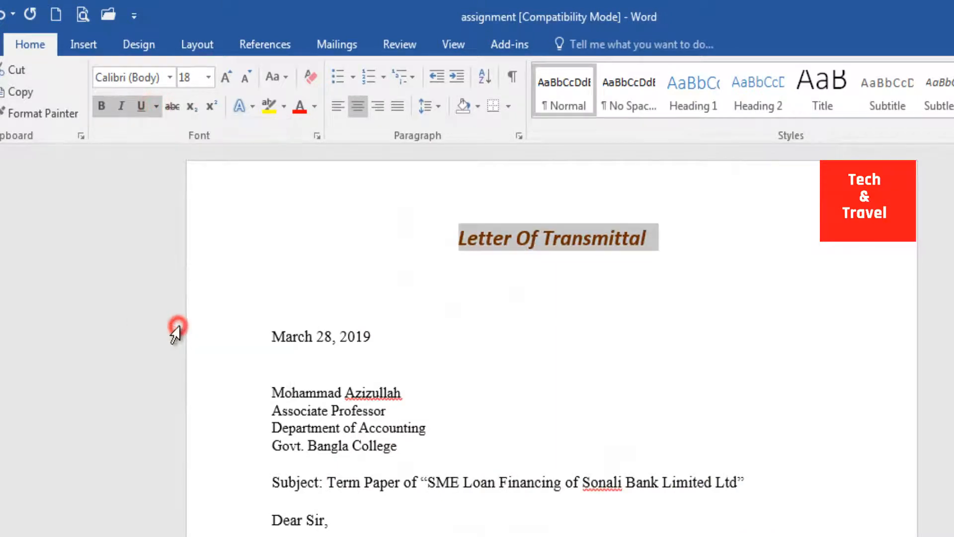
left_click(709, 303)
Step: Try strikethrough on the "Letter Of Transmittal" heading
left_click_drag(660, 236, 362, 217)
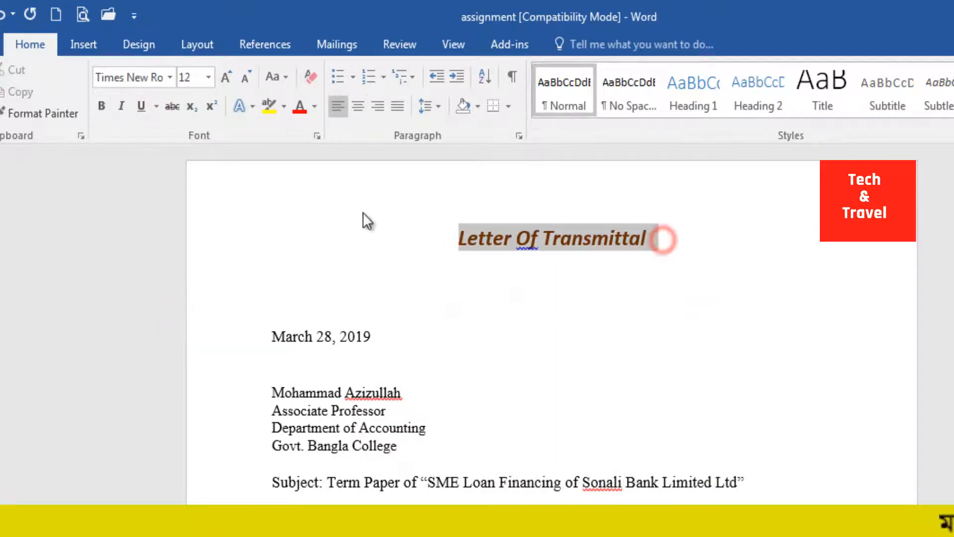
left_click(175, 111)
left_click(650, 290)
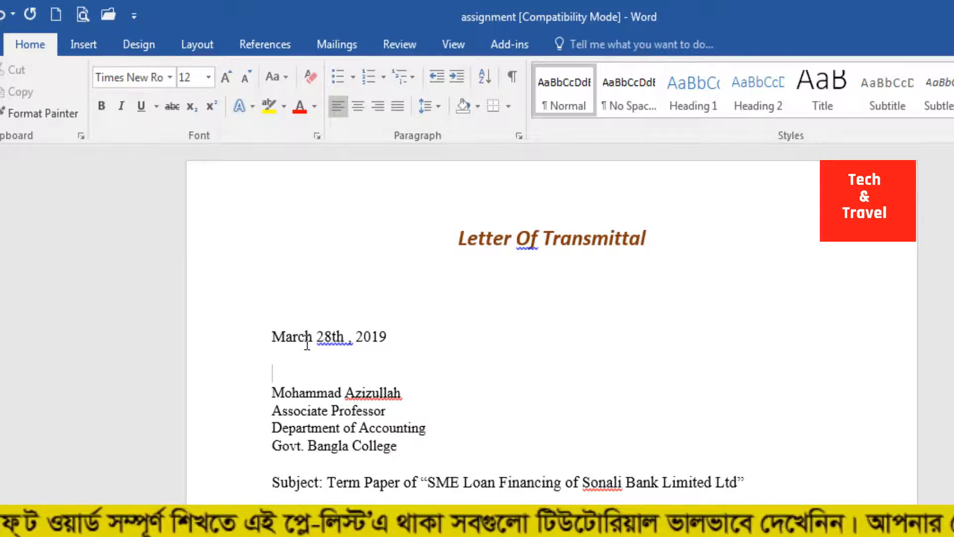
Step: Format the "th" after 28 in the letter's date as superscript
double_click(335, 337)
left_click(337, 337)
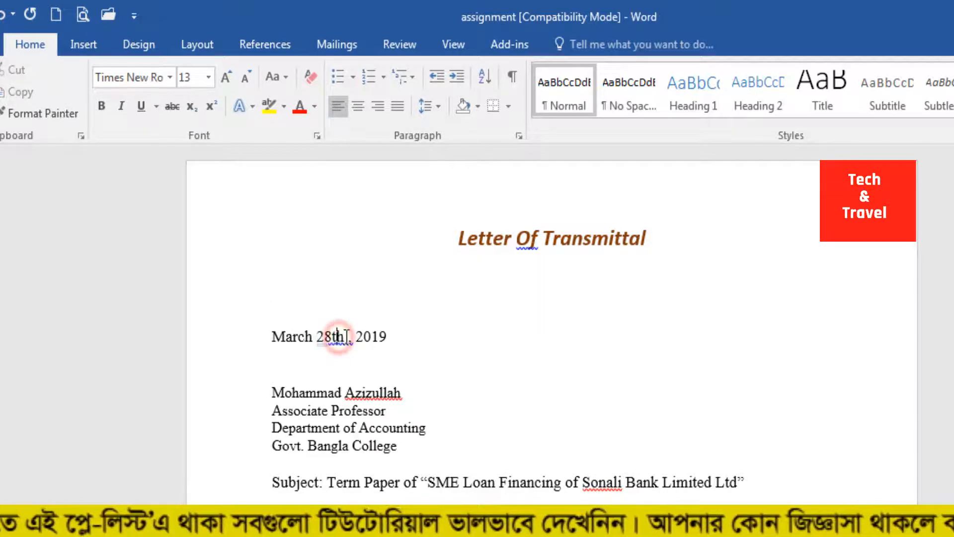
left_click_drag(345, 337, 332, 338)
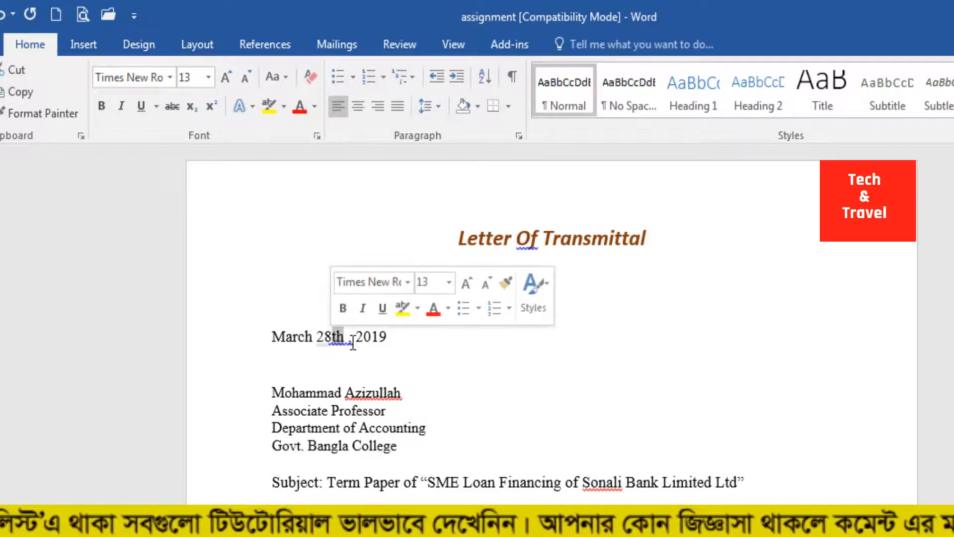
left_click(212, 107)
left_click(370, 373)
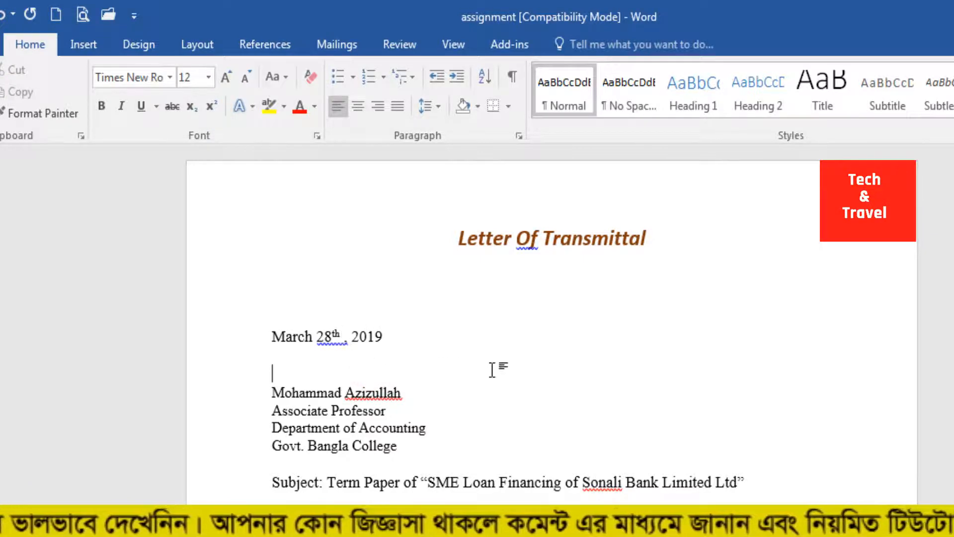
Step: Try subscript on the "th" after 28 in the letter's date
mouse_move(332, 335)
left_mouse_down()
mouse_move(340, 336)
mouse_move(333, 333)
left_mouse_up()
left_click(192, 106)
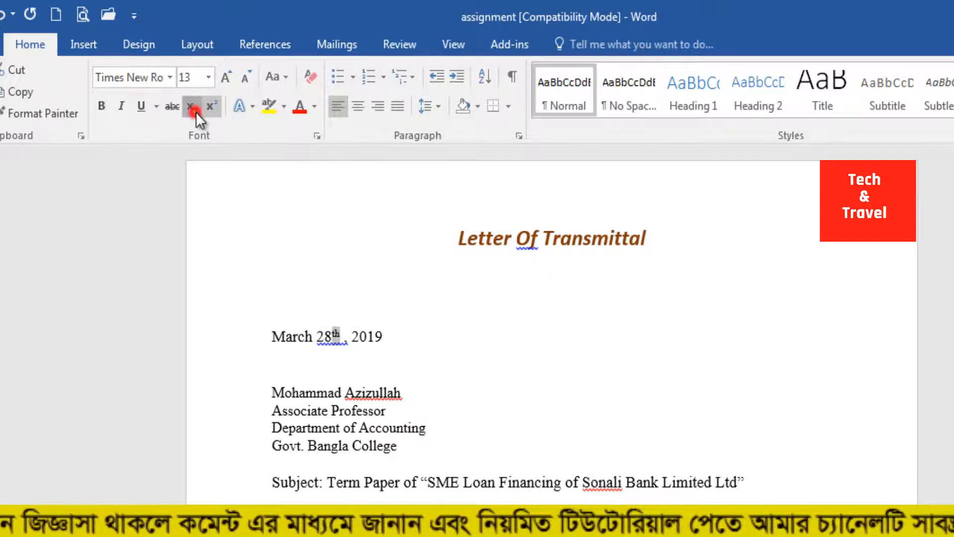
left_click(400, 363)
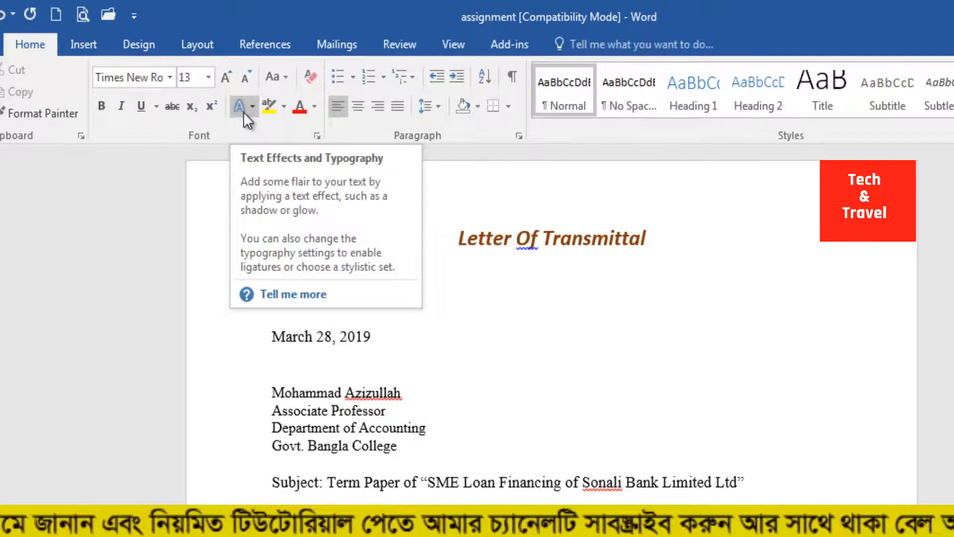
Step: Apply the white-fill, dark blue outline text effect to the whole "Letter Of Transmittal" heading
left_click(511, 231)
left_click(620, 246)
left_click_drag(685, 241, 443, 247)
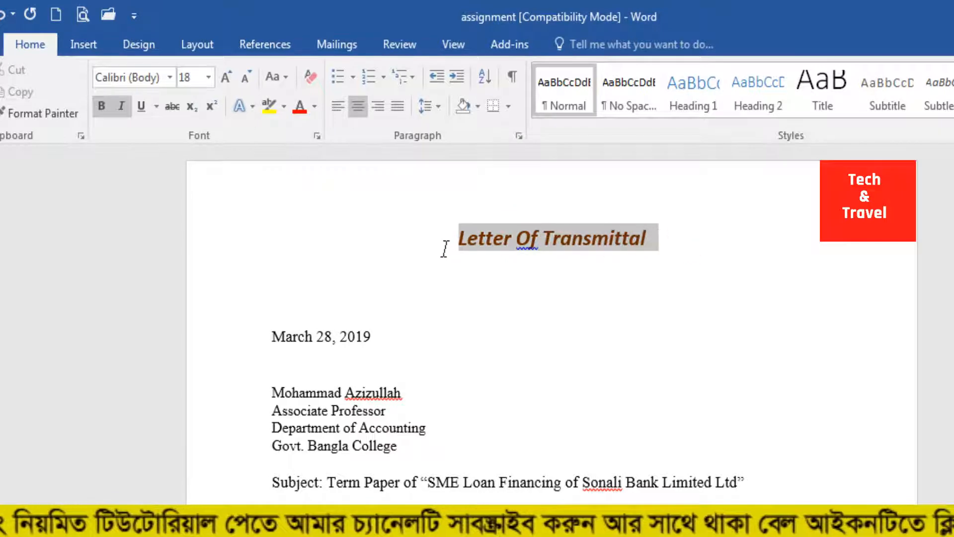
left_click(254, 110)
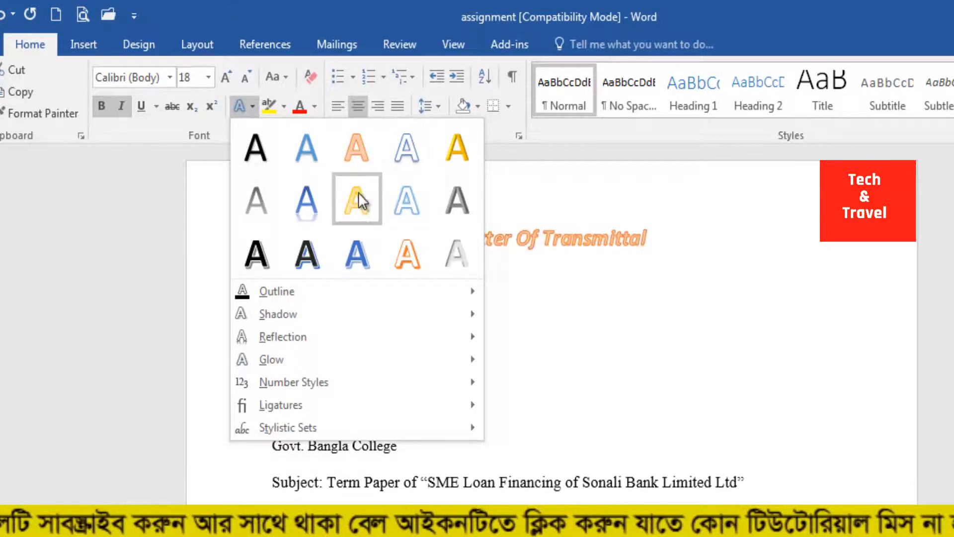
left_click(403, 151)
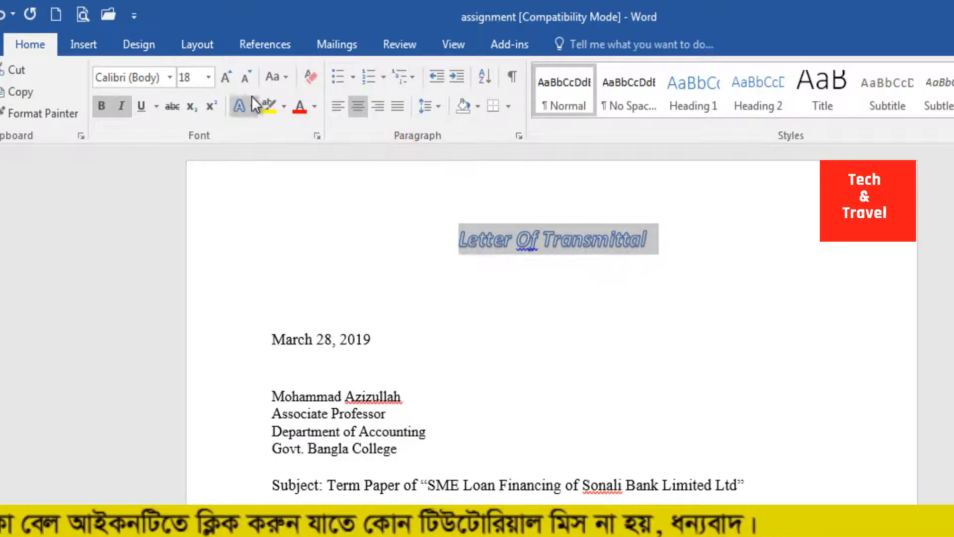
Step: Increase the heading's font size to 36
left_click(227, 79)
left_click(227, 78)
left_click(228, 78)
left_click(228, 79)
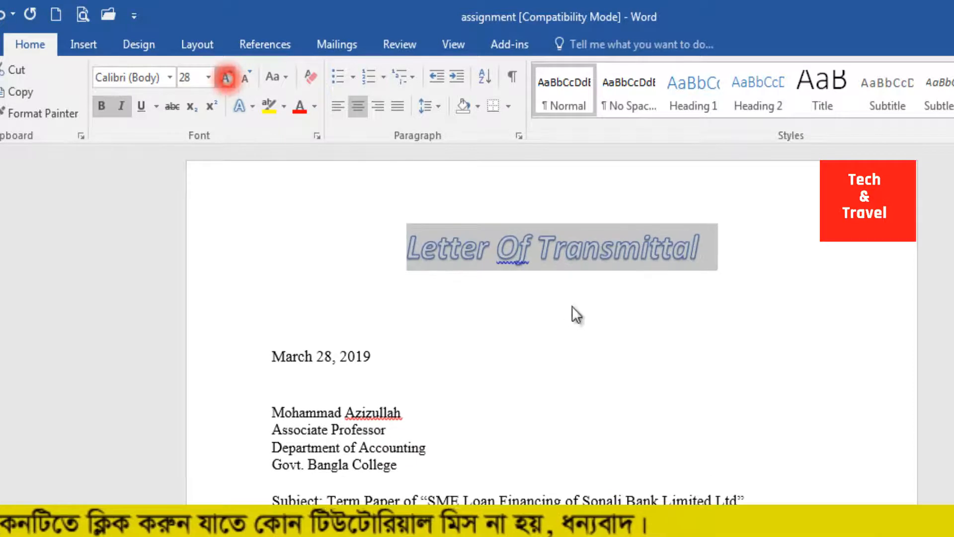
left_click(227, 78)
left_click(571, 304)
Step: Preview outline colors for the heading and give its outlined text a shadow effect
left_click_drag(761, 255, 380, 244)
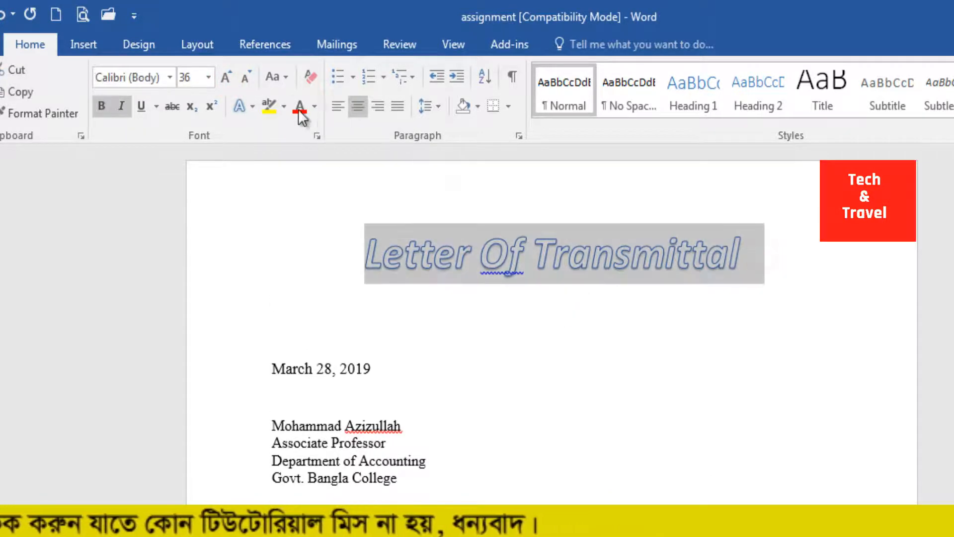
left_click(251, 107)
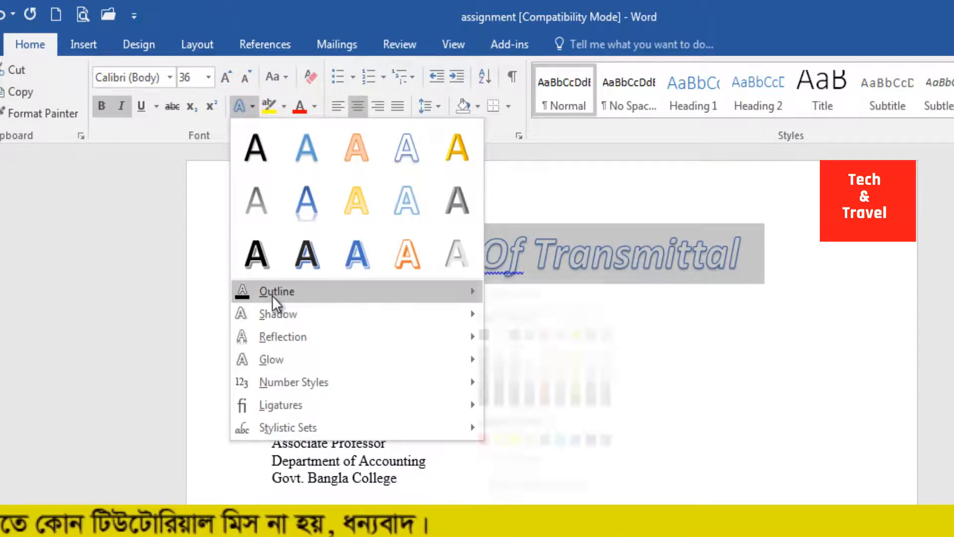
mouse_move(284, 298)
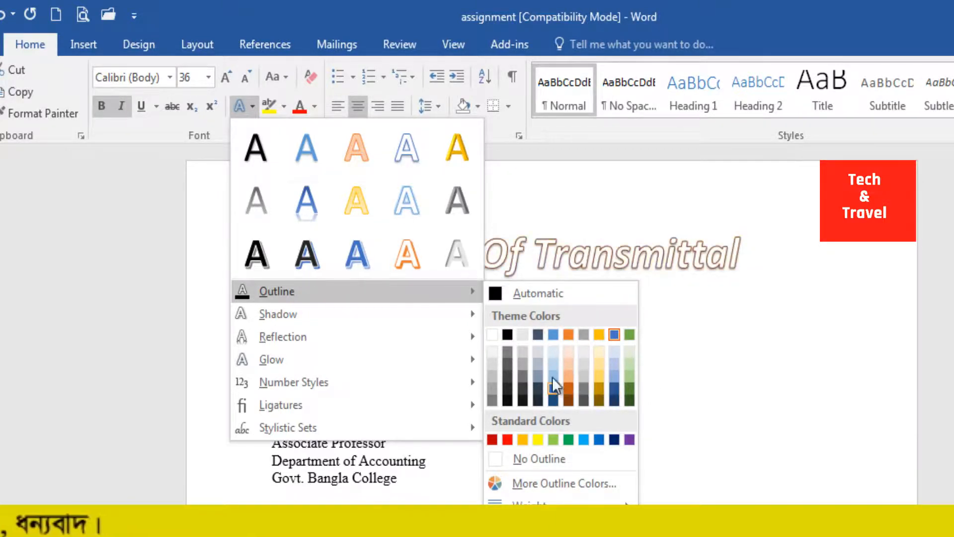
left_click(562, 323)
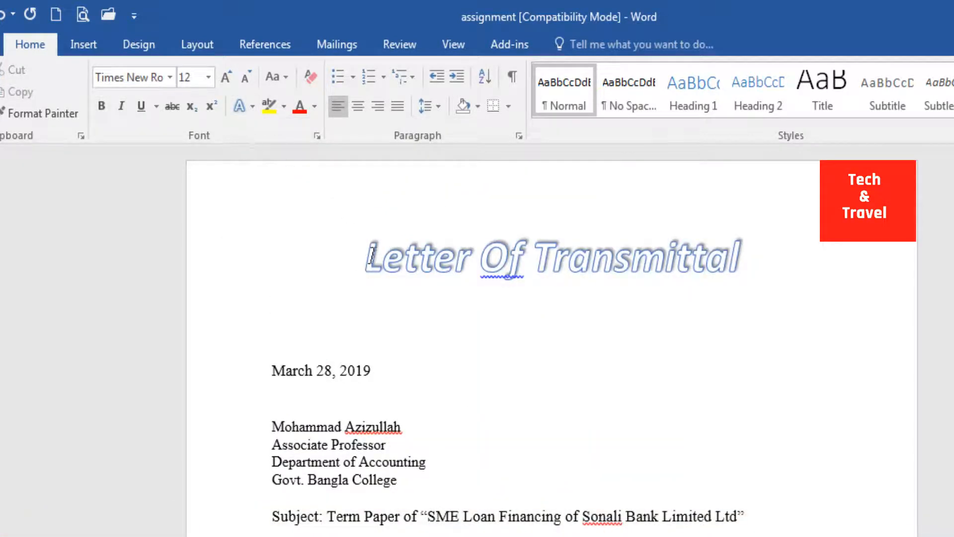
left_click_drag(359, 258, 748, 249)
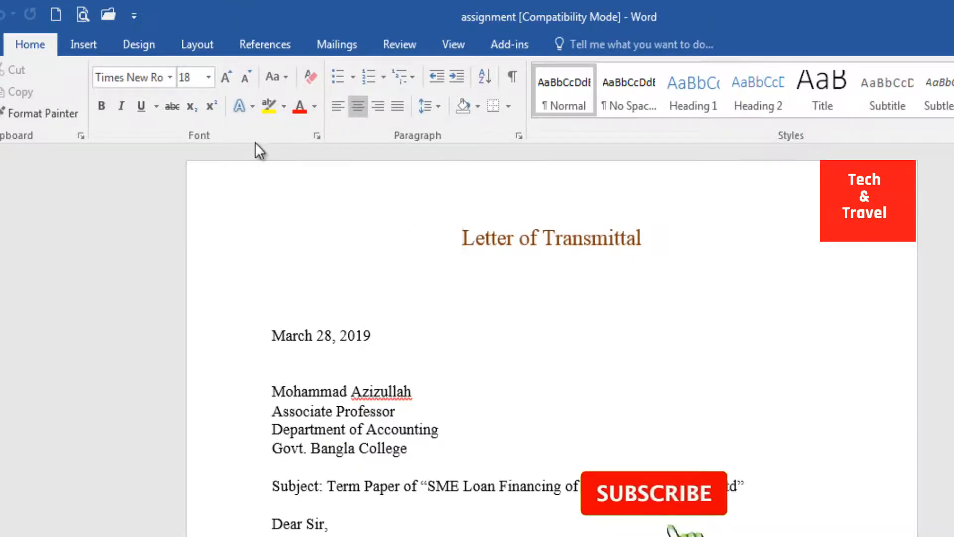
Step: Highlight the "Letter of Transmittal" heading in bright green
left_click(542, 308)
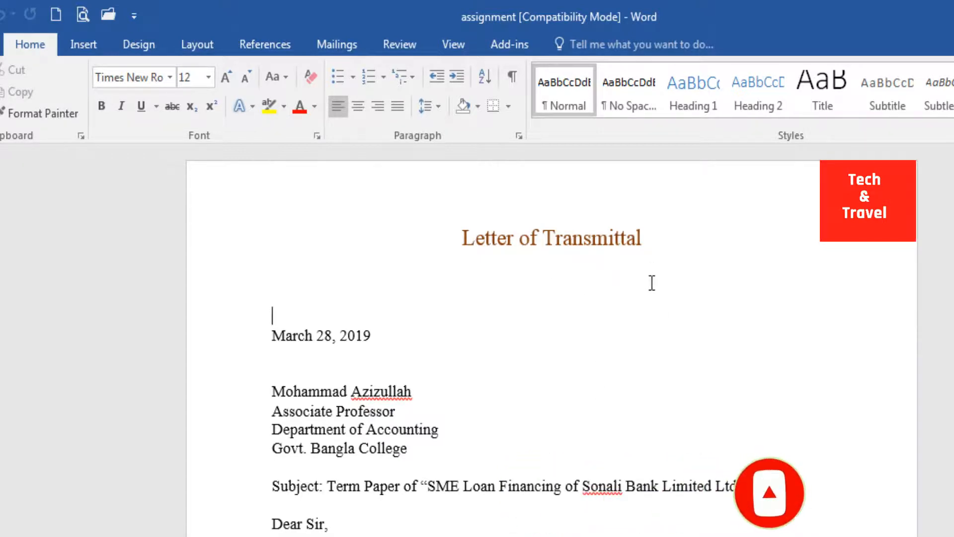
left_click_drag(642, 242, 466, 224)
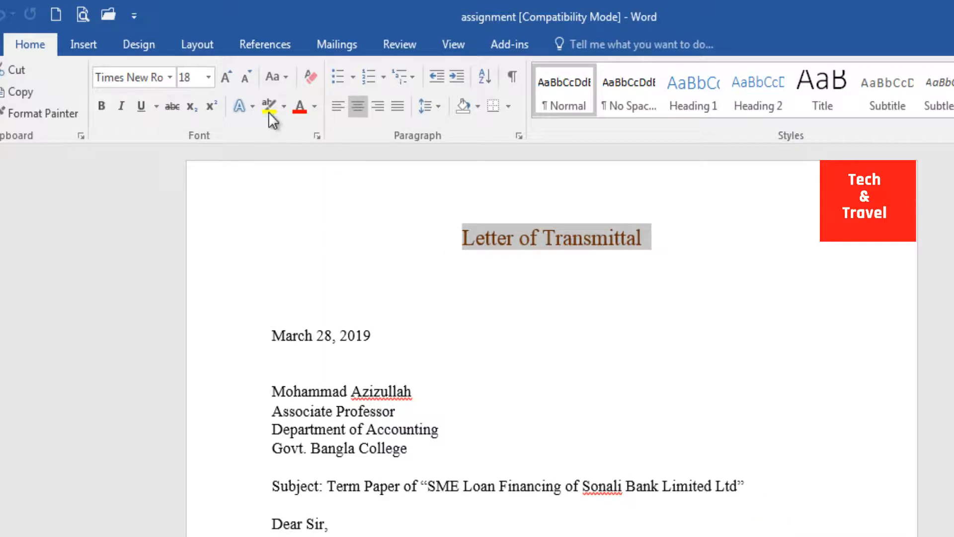
left_click(286, 107)
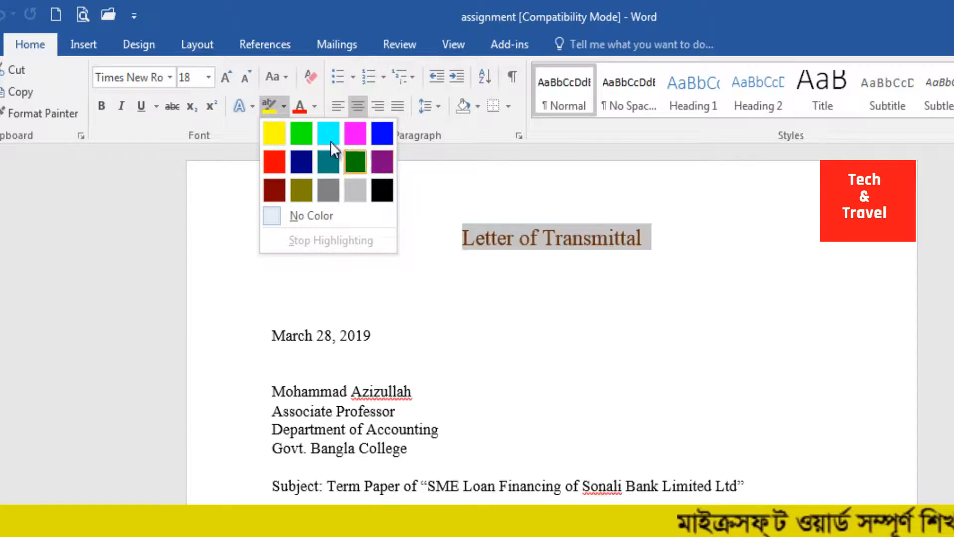
left_click(297, 134)
left_click(588, 224)
Step: Remove the green highlight from the heading by setting its highlight to No Color
left_click_drag(688, 240, 463, 219)
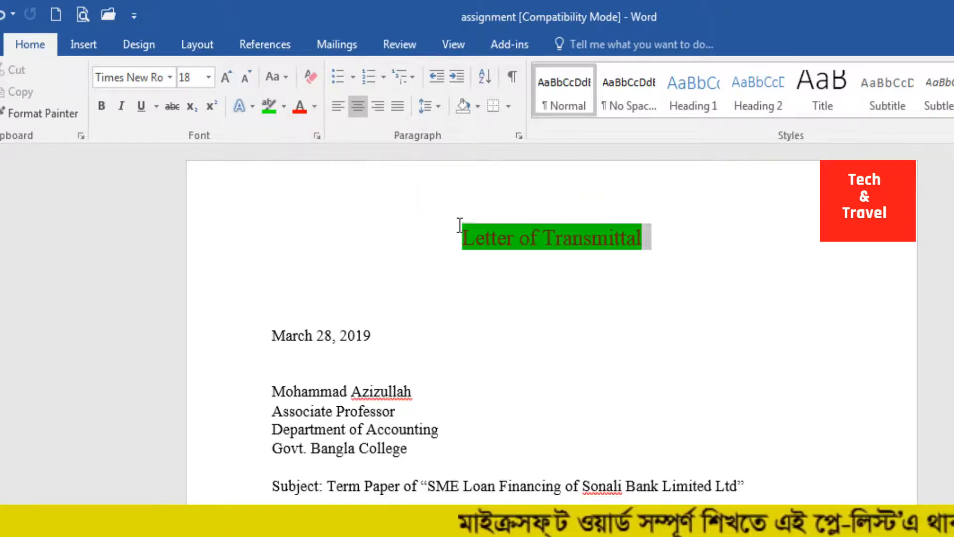
left_click(285, 113)
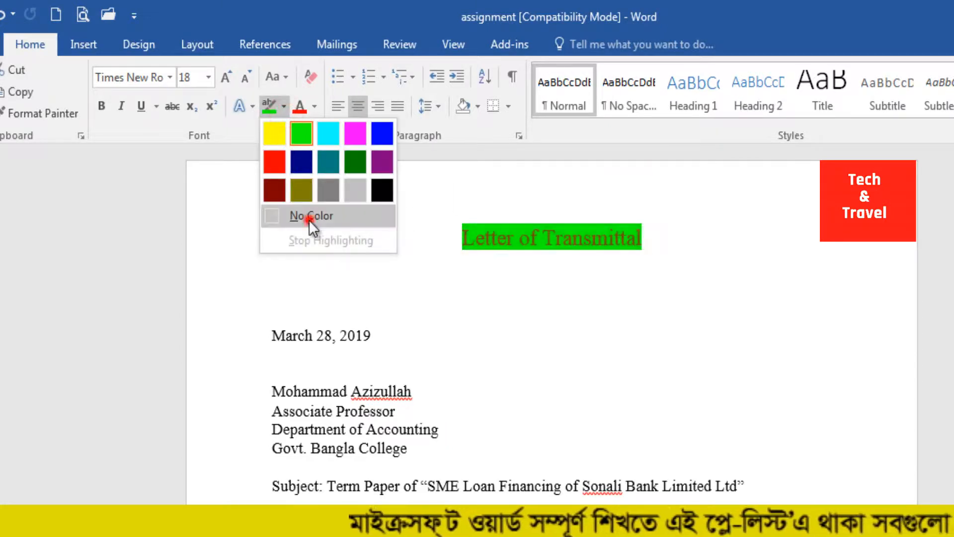
left_click(309, 219)
left_click(508, 255)
Step: Try several standard colors from More Colors for the heading text and apply bright magenta
left_click_drag(643, 249, 454, 235)
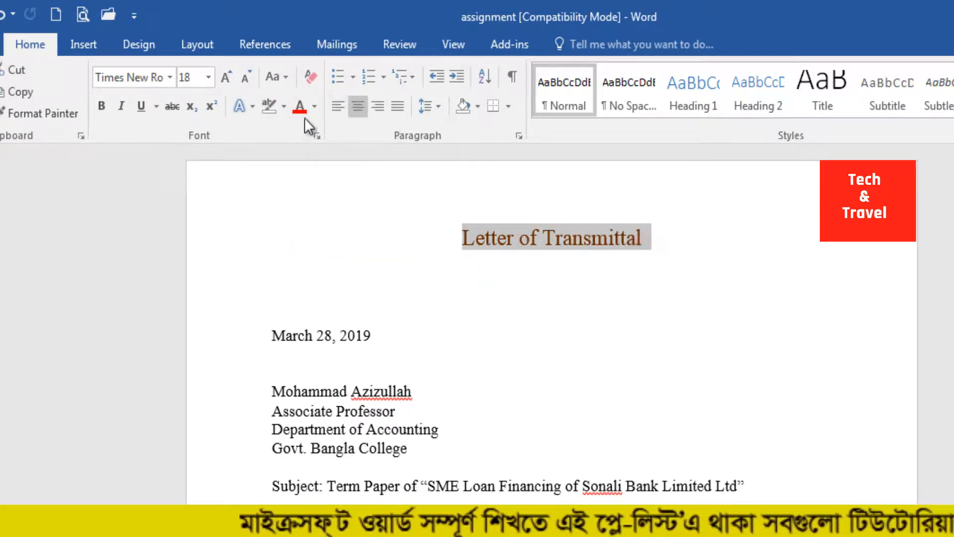
left_click(315, 109)
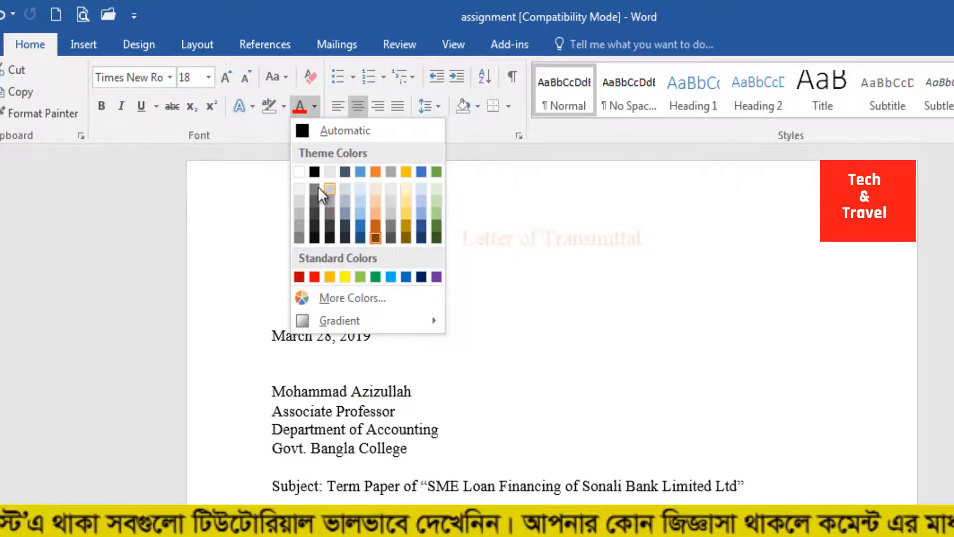
left_click(333, 298)
left_click(498, 274)
left_click(485, 315)
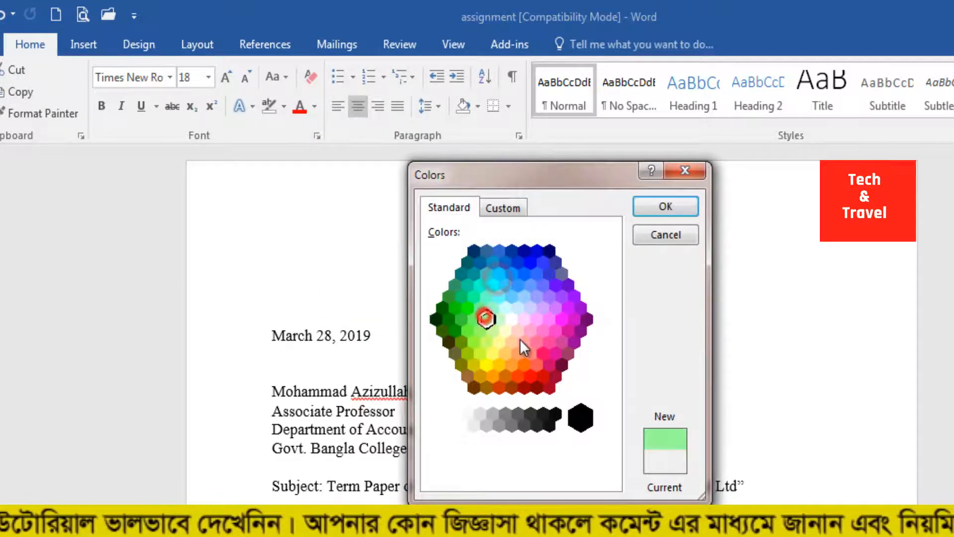
left_click(520, 337)
left_click(557, 327)
left_click(561, 318)
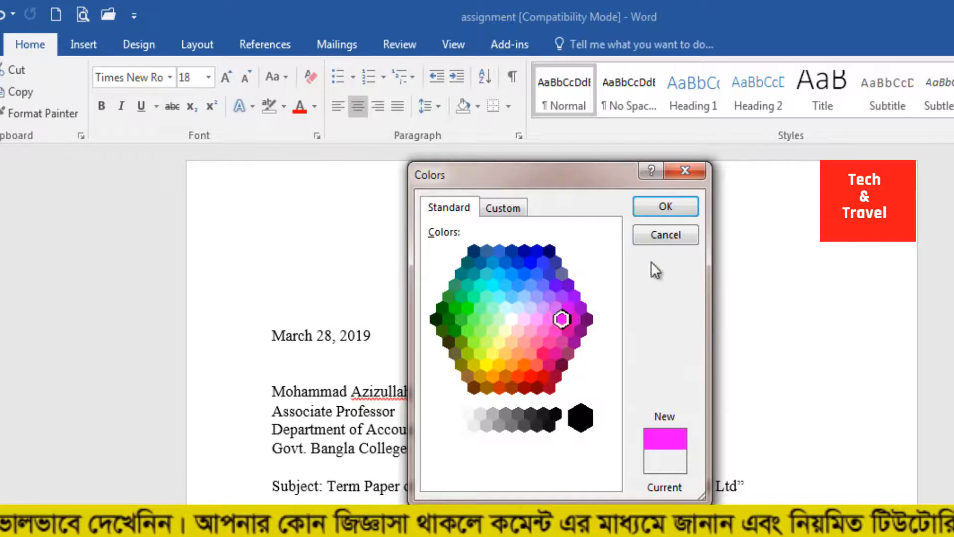
left_click(663, 207)
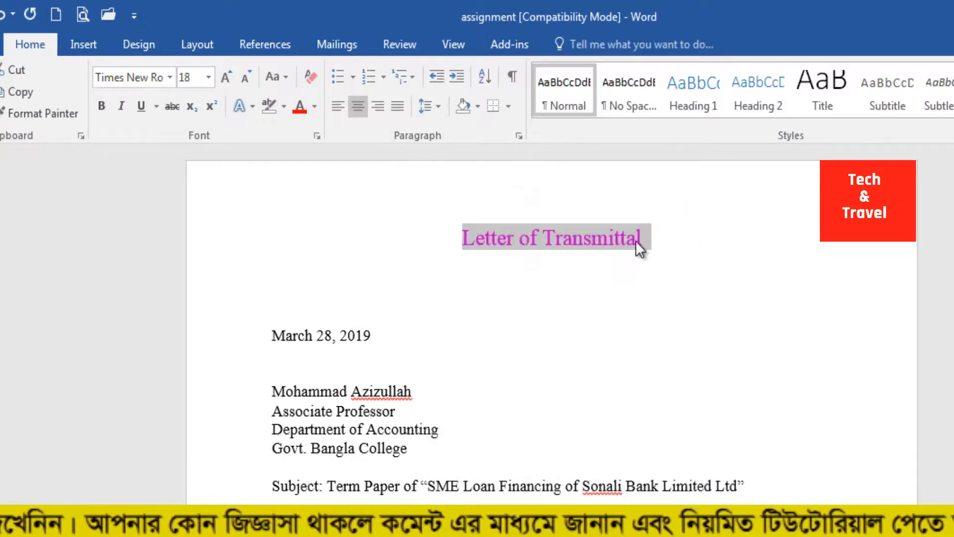
Step: Set the font color of the "Letter of Transmittal" heading to Automatic
left_click_drag(659, 236, 374, 192)
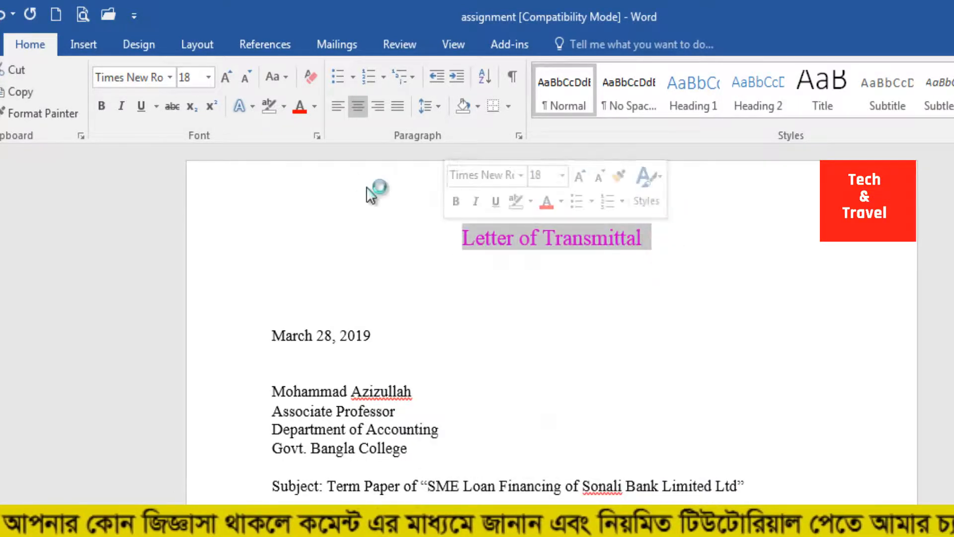
left_click(313, 111)
left_click(317, 133)
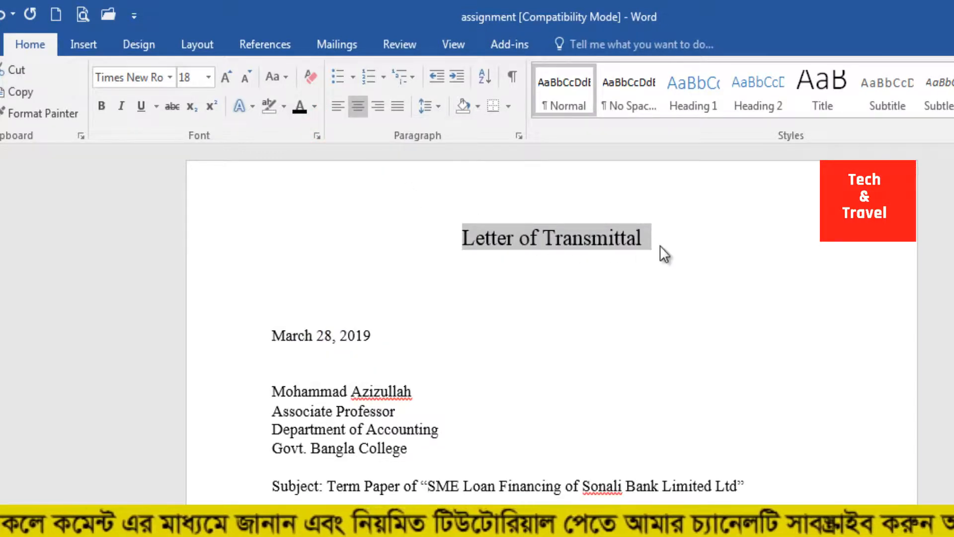
Step: Undo the last formatting change made to the "Letter of Transmittal" heading
key("ctrl+z")
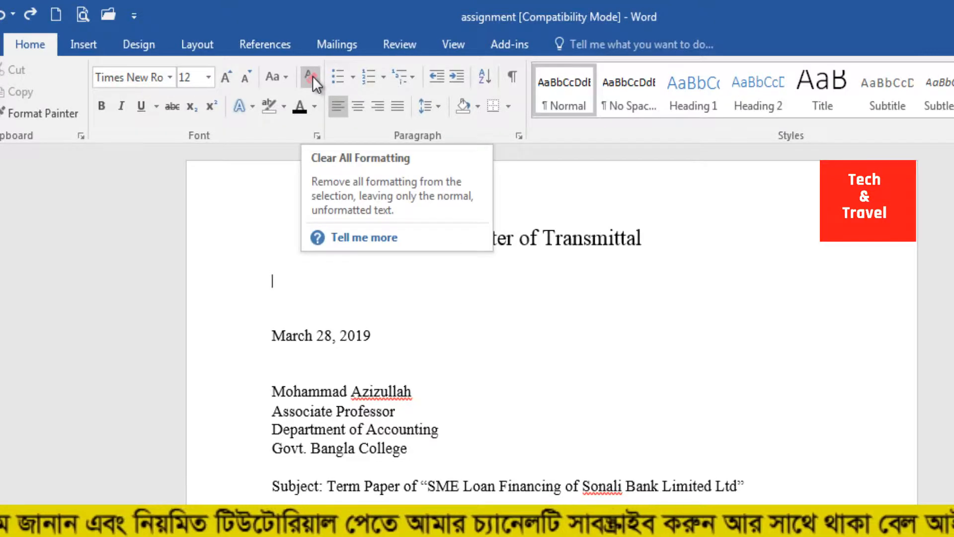
left_click(532, 301)
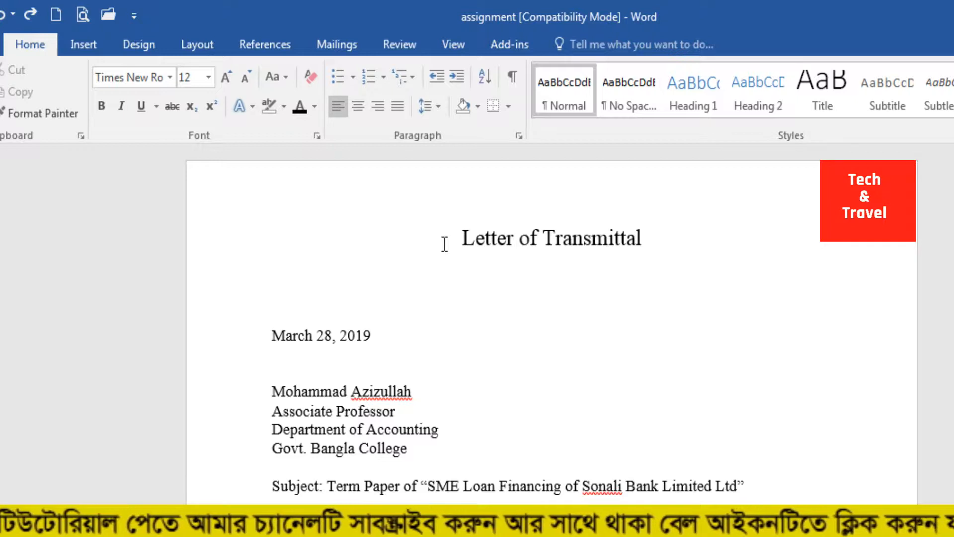
Step: Format the "Letter of Transmittal" heading with a dark blue-gray theme font color, bold and italic
left_click(464, 239)
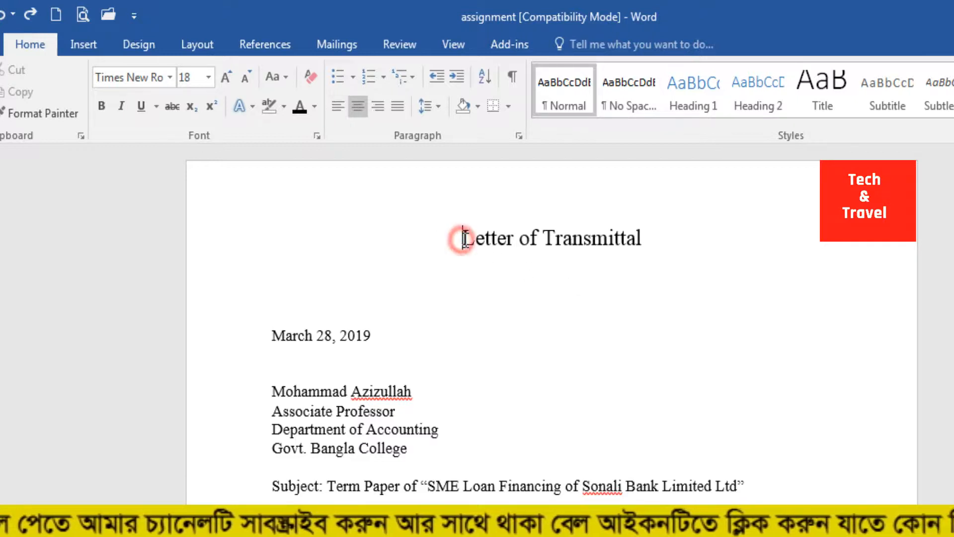
left_click_drag(650, 243, 461, 234)
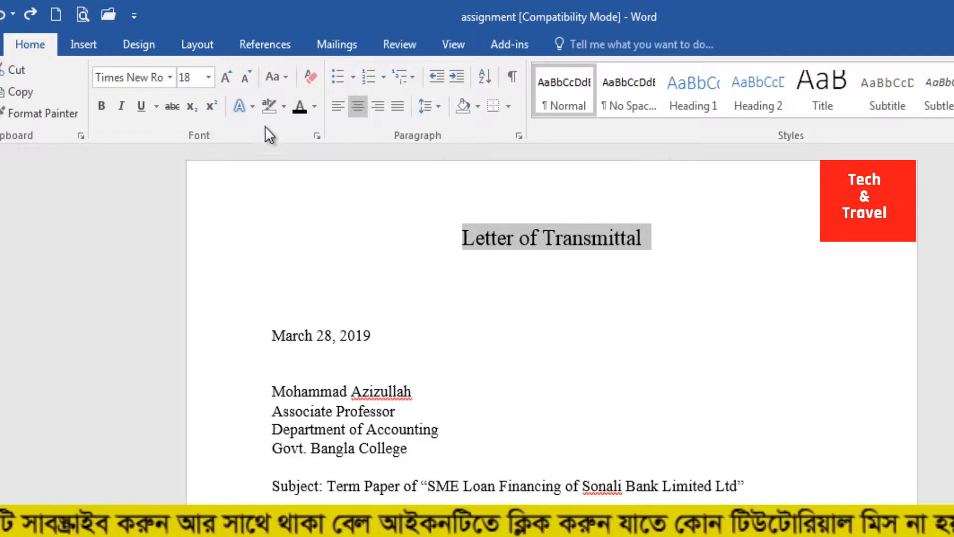
left_click(315, 107)
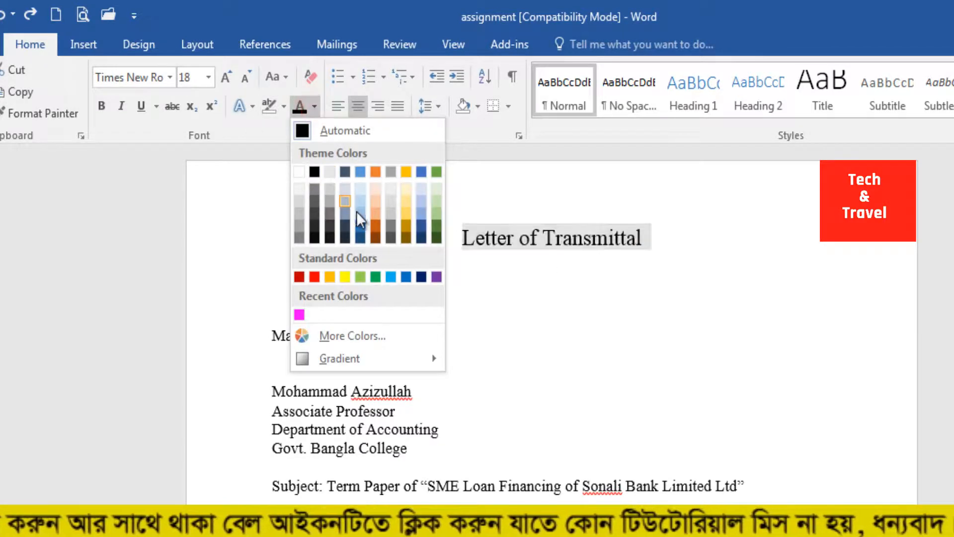
left_click(343, 228)
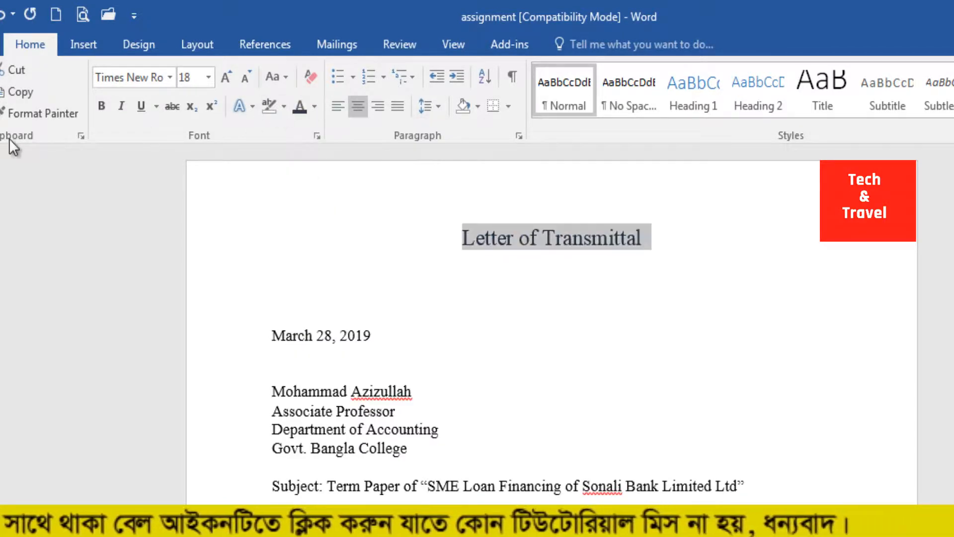
left_click(101, 106)
left_click(121, 106)
left_click(580, 292)
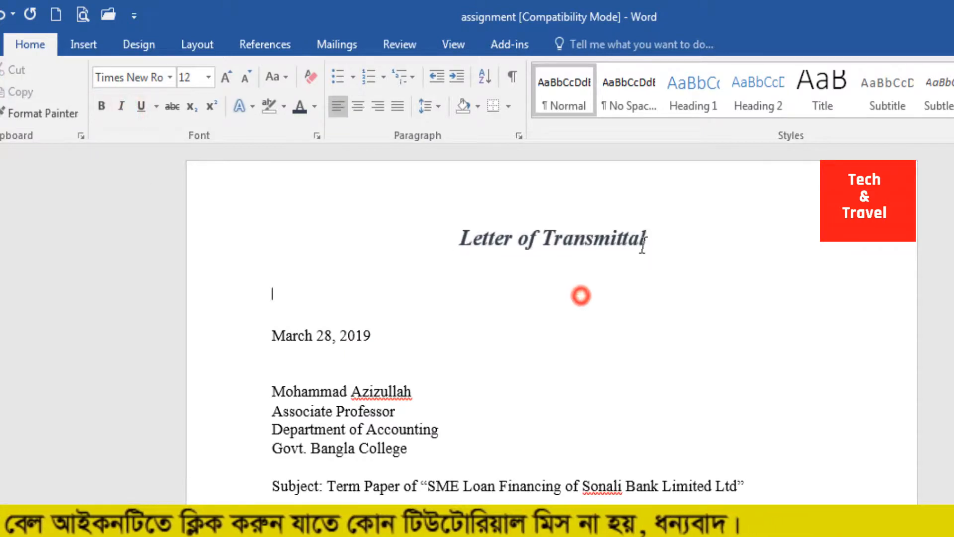
Step: Clear all formatting from the "Letter of Transmittal" heading, and undo the clearing
left_click_drag(674, 245, 475, 222)
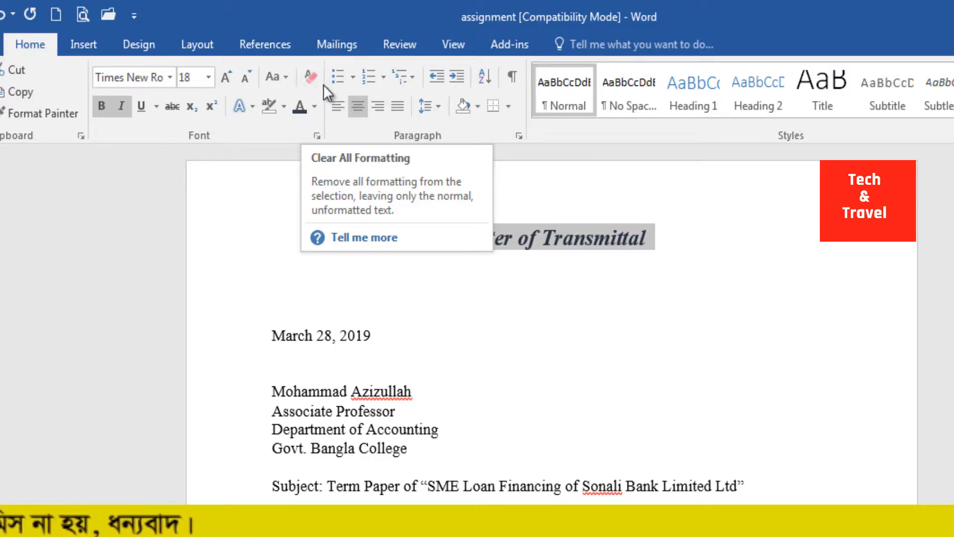
left_click(312, 79)
left_click(385, 322)
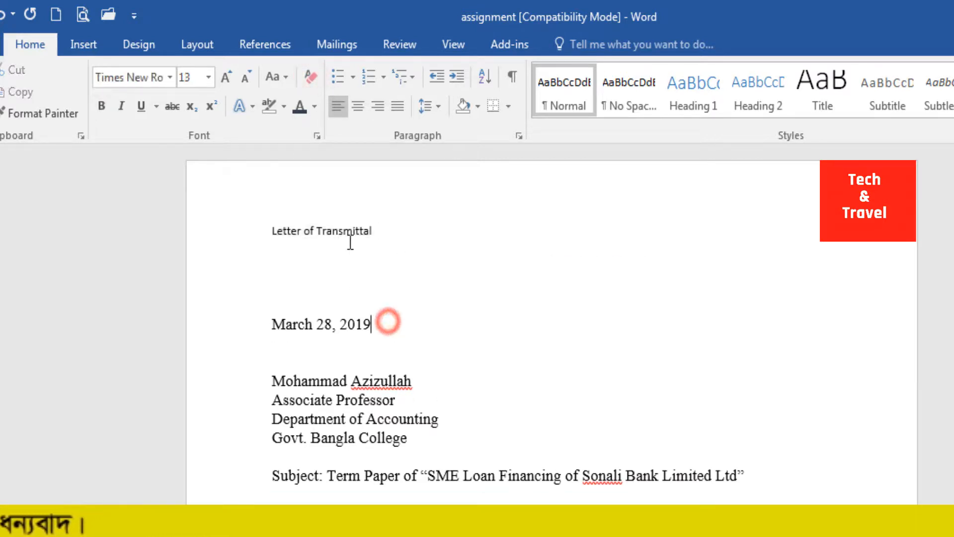
left_click(347, 240)
left_click_drag(390, 230, 290, 229)
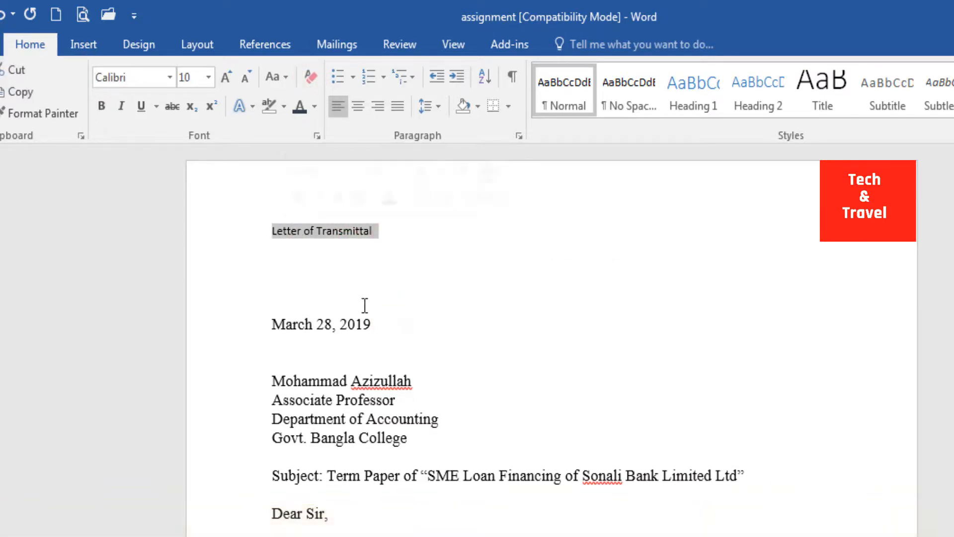
left_click(433, 256)
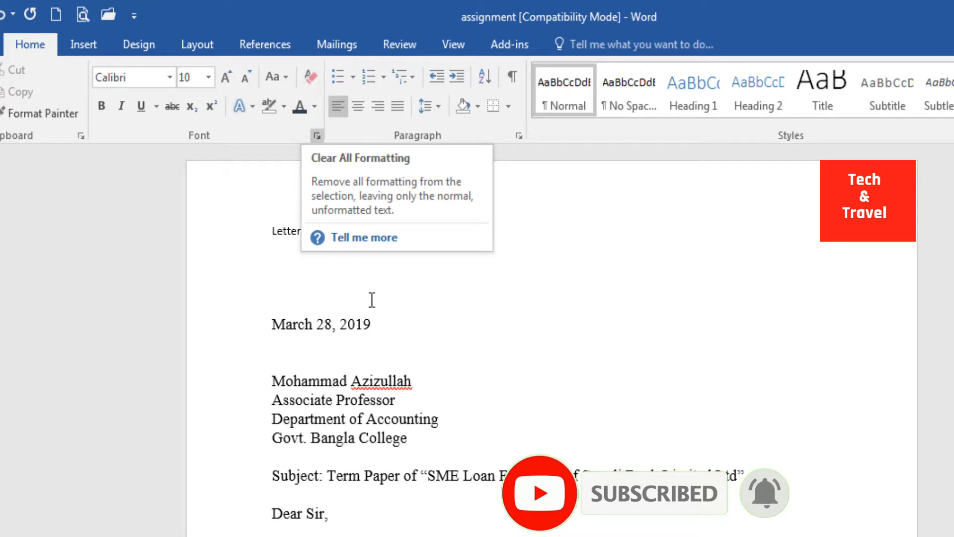
key("ctrl+z")
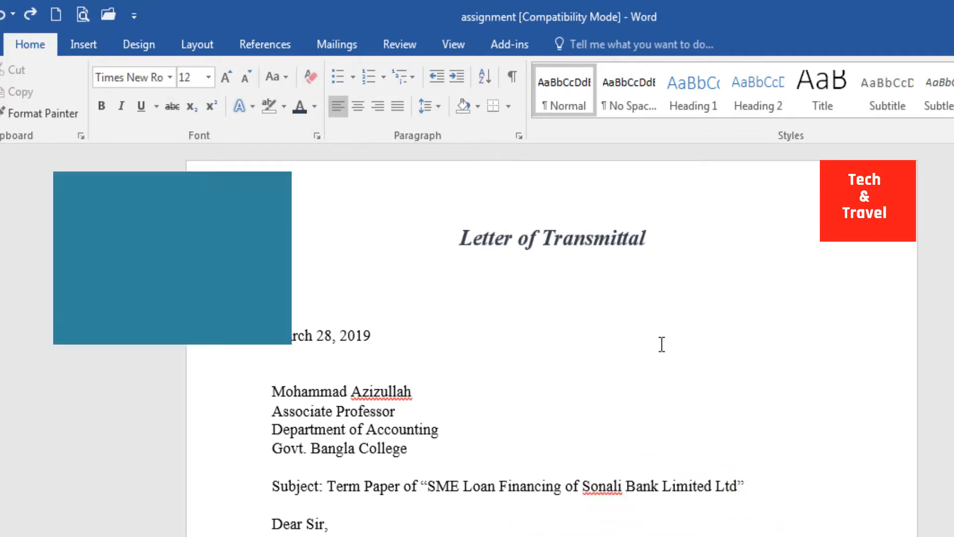